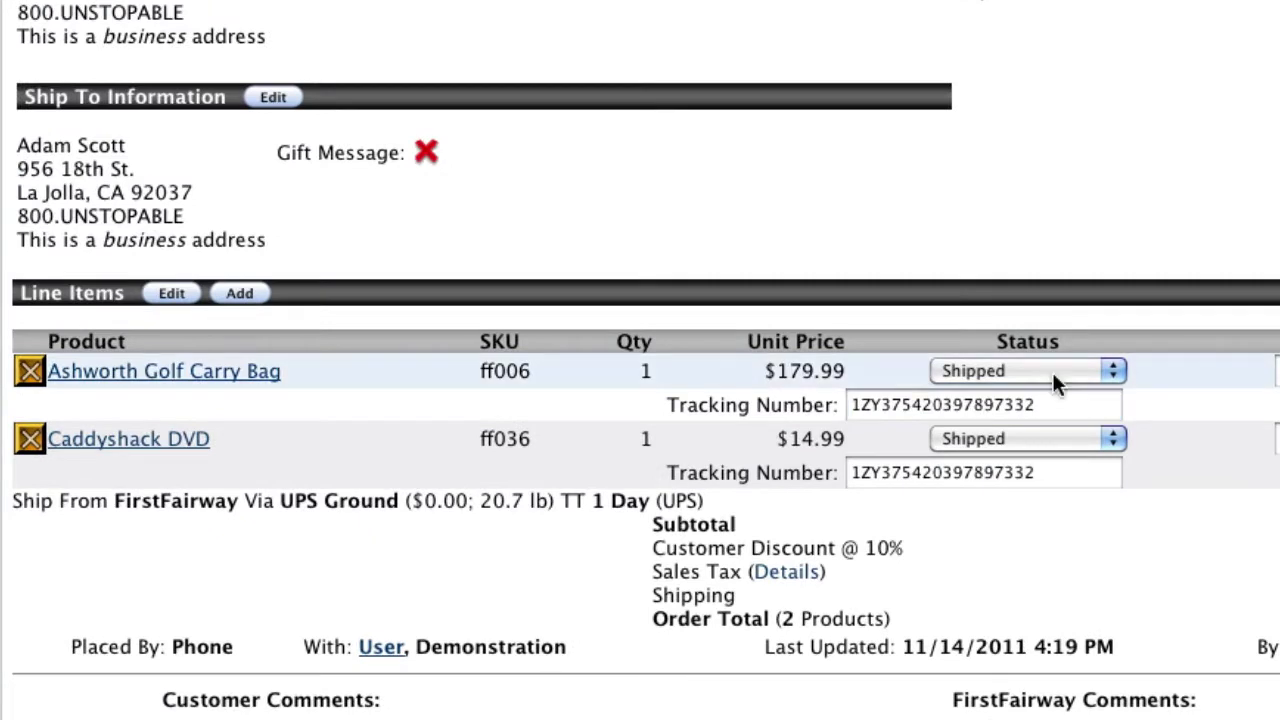
Review the shipping status and tracking number of the Ashworth Golf Carry Bag line item, and open batch processing for the orders.
left_click(1052, 372)
left_click(1052, 372)
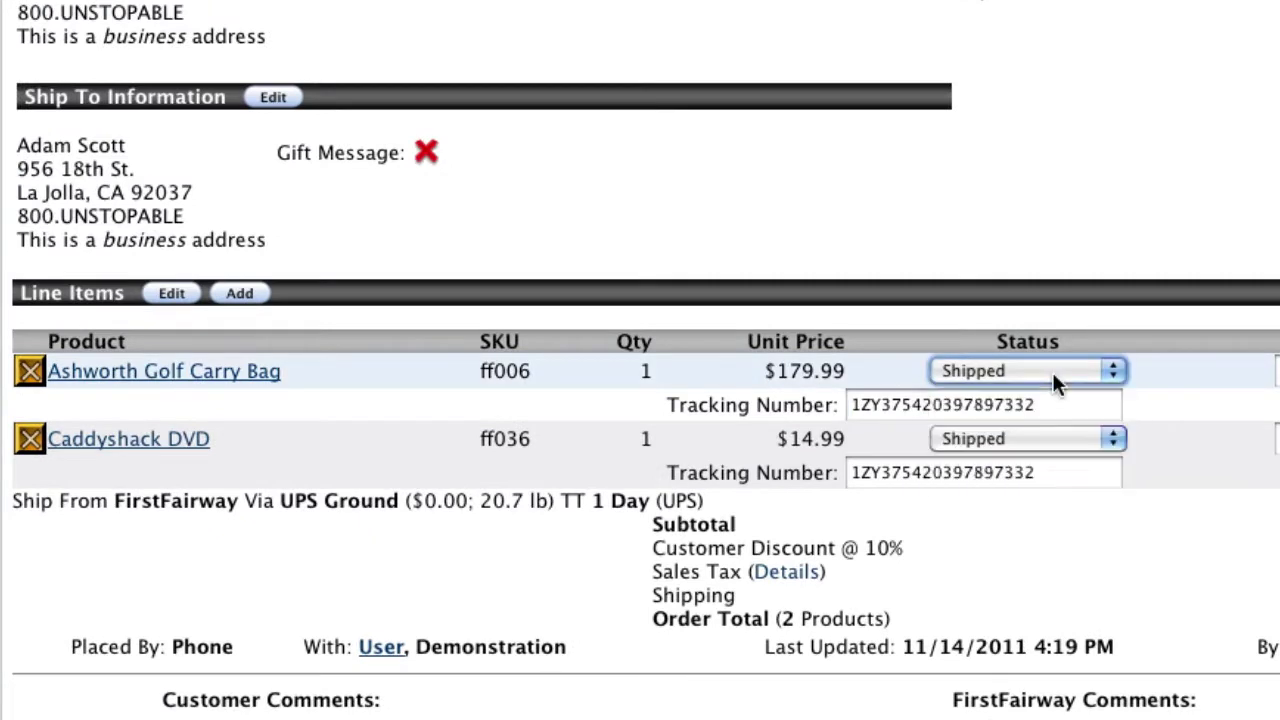
left_click(1055, 405)
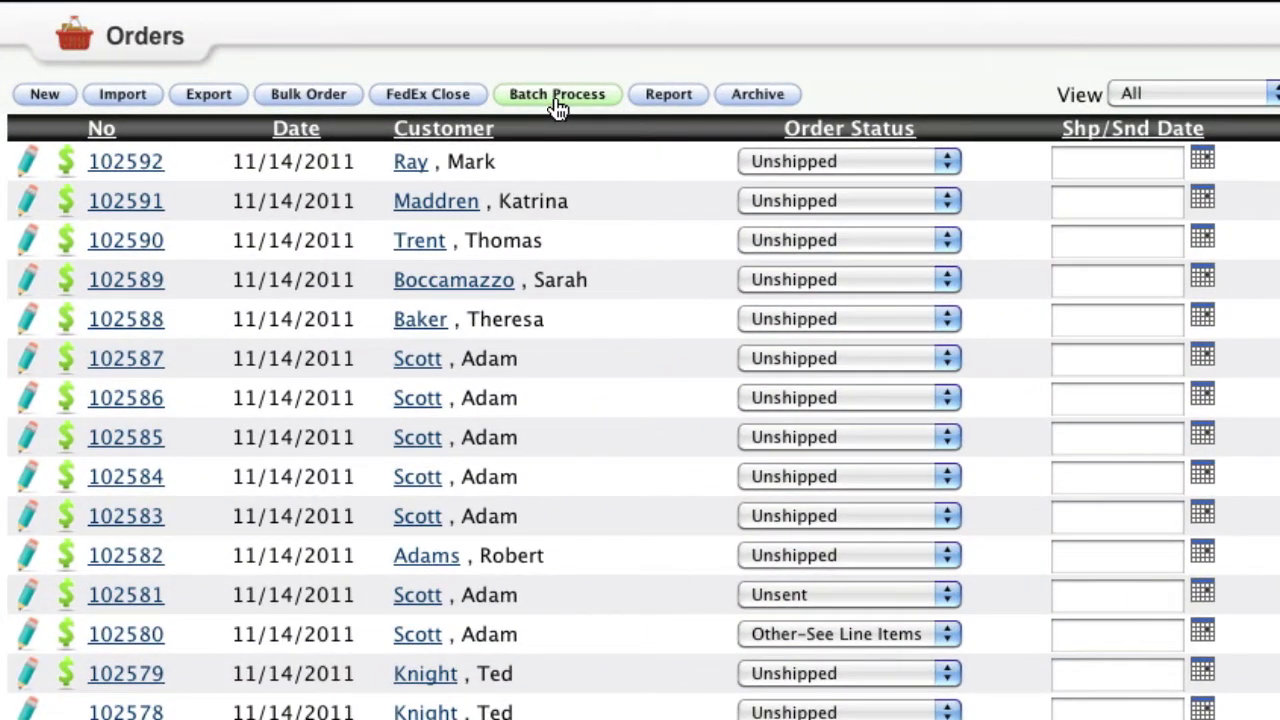
left_click(557, 95)
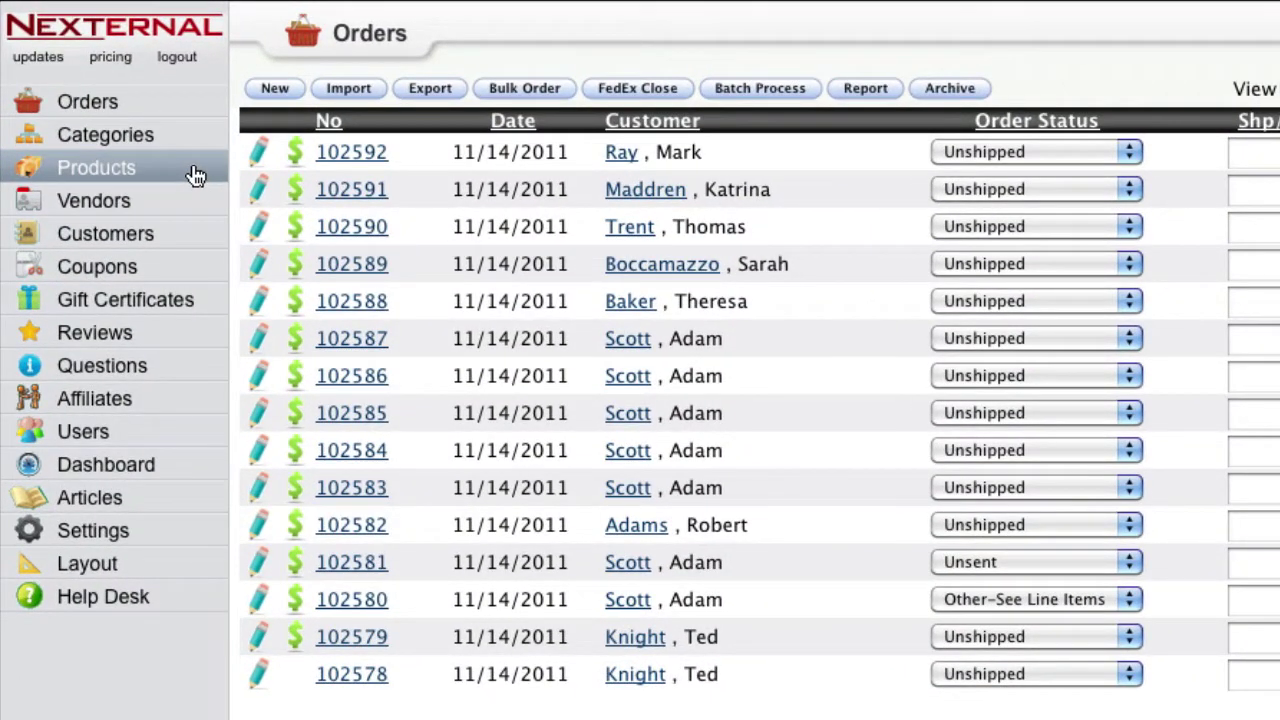
View the available import types for products and return to the product list.
left_click(195, 176)
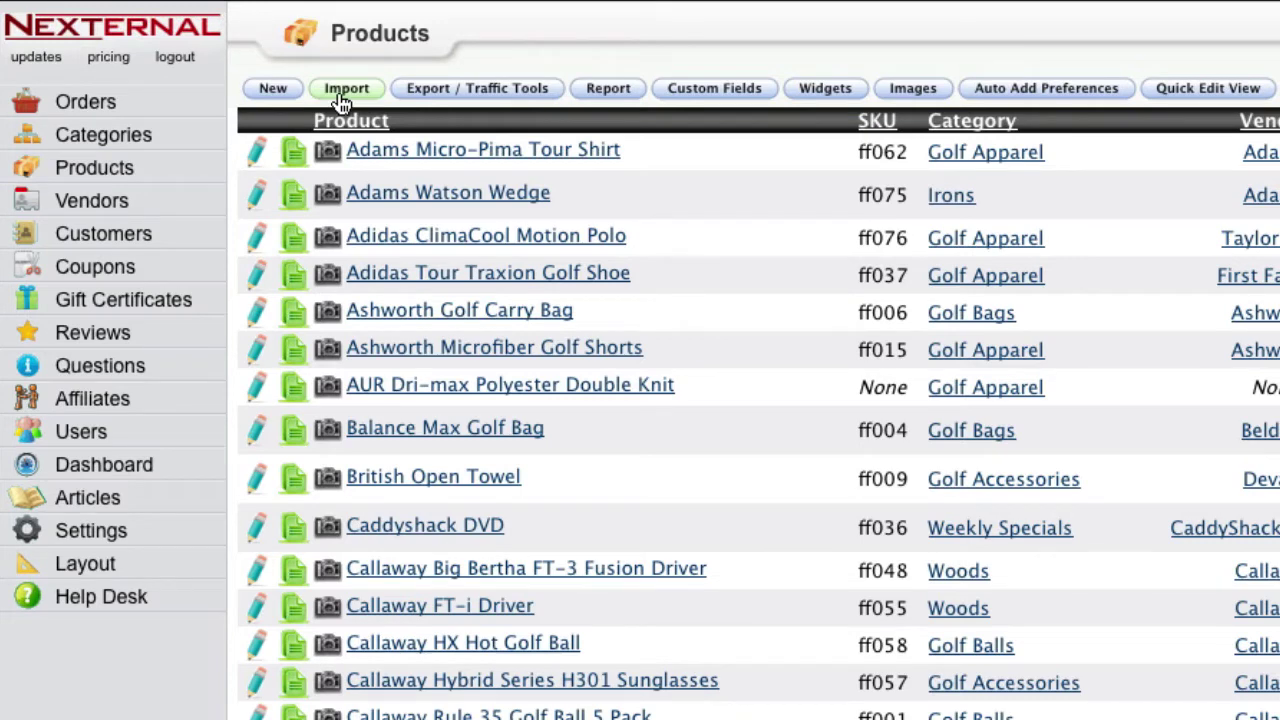
left_click(343, 95)
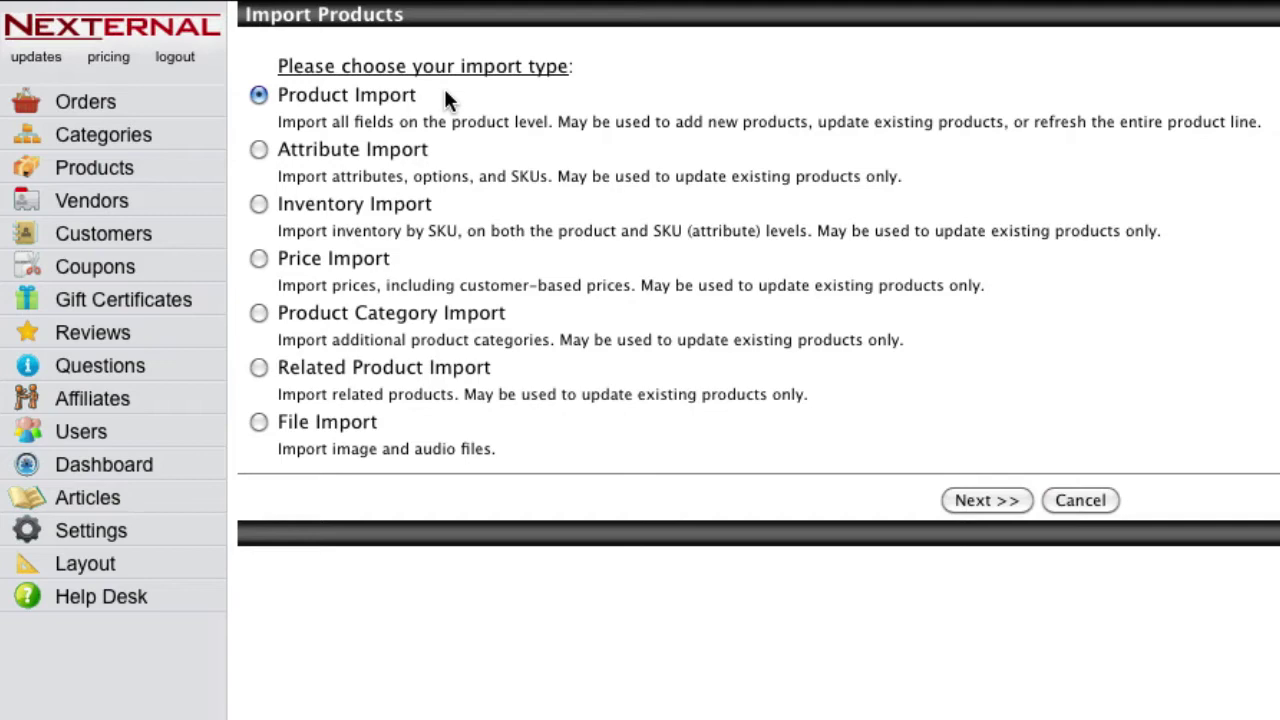
left_click(215, 187)
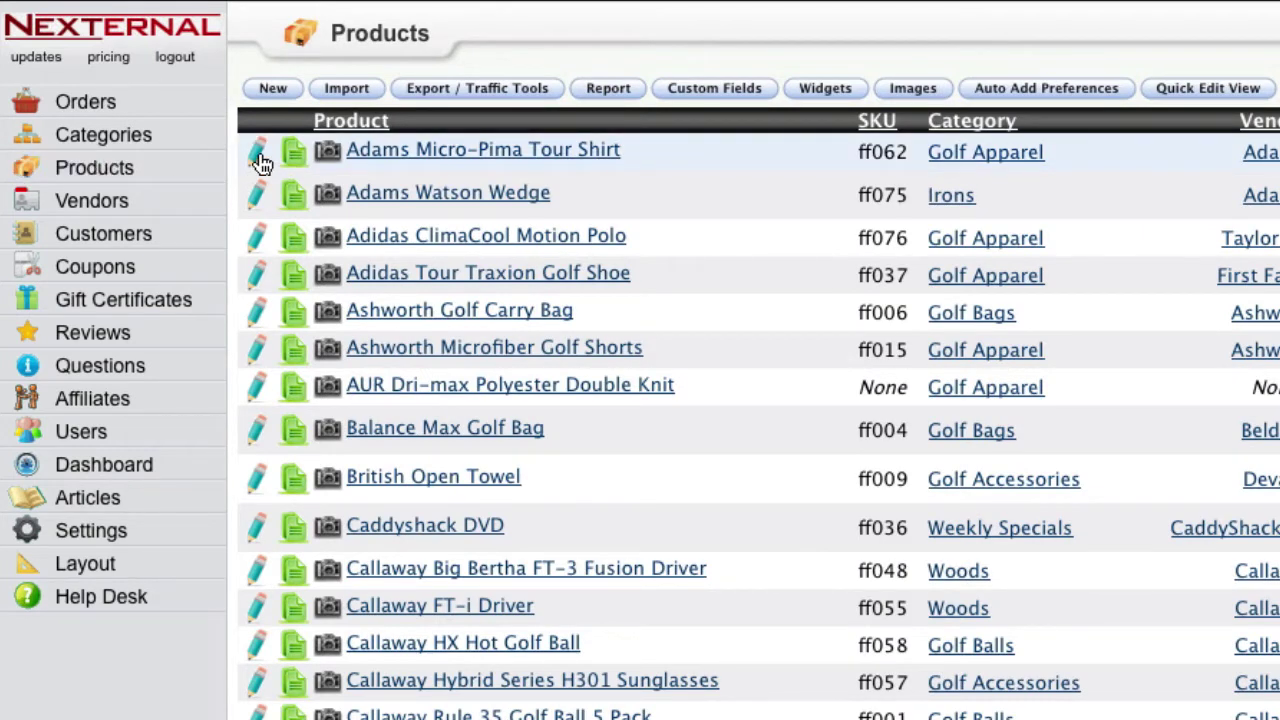
Open the Adams Micro-Pima Tour Shirt for editing and set its product pricing to SKU.
left_click(258, 160)
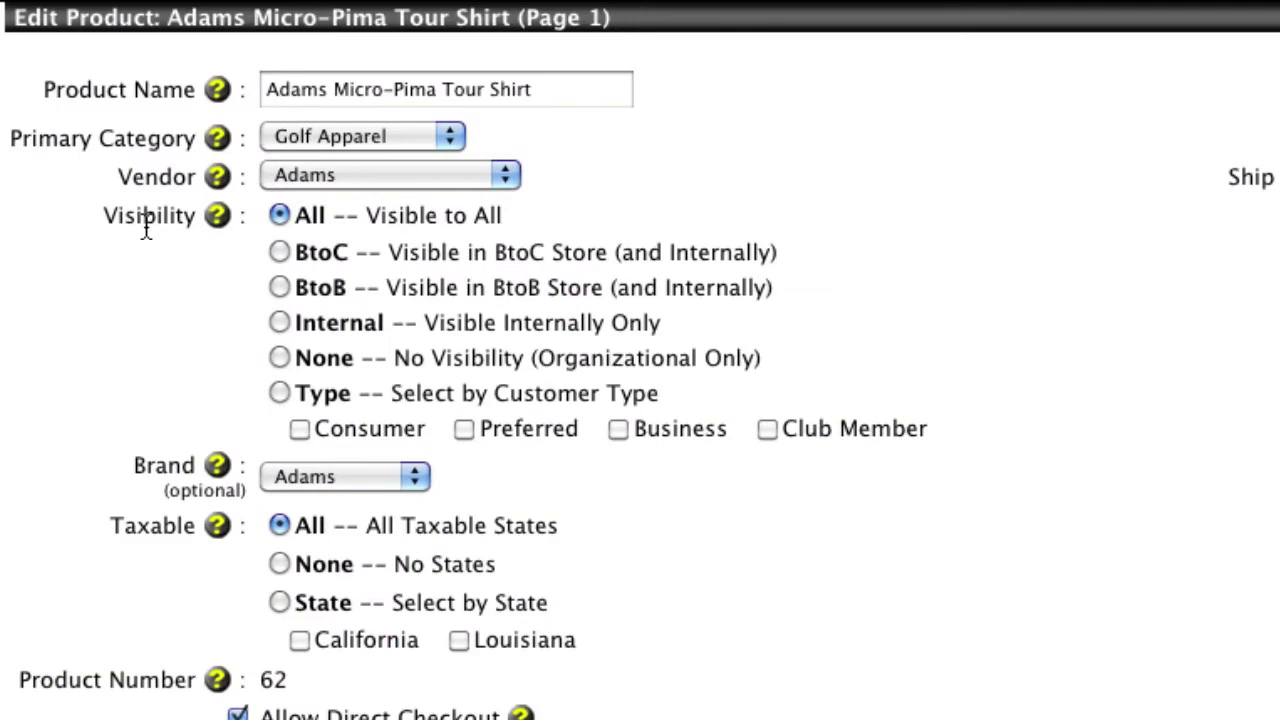
scroll(747, 331, "down", 10)
left_click(748, 333)
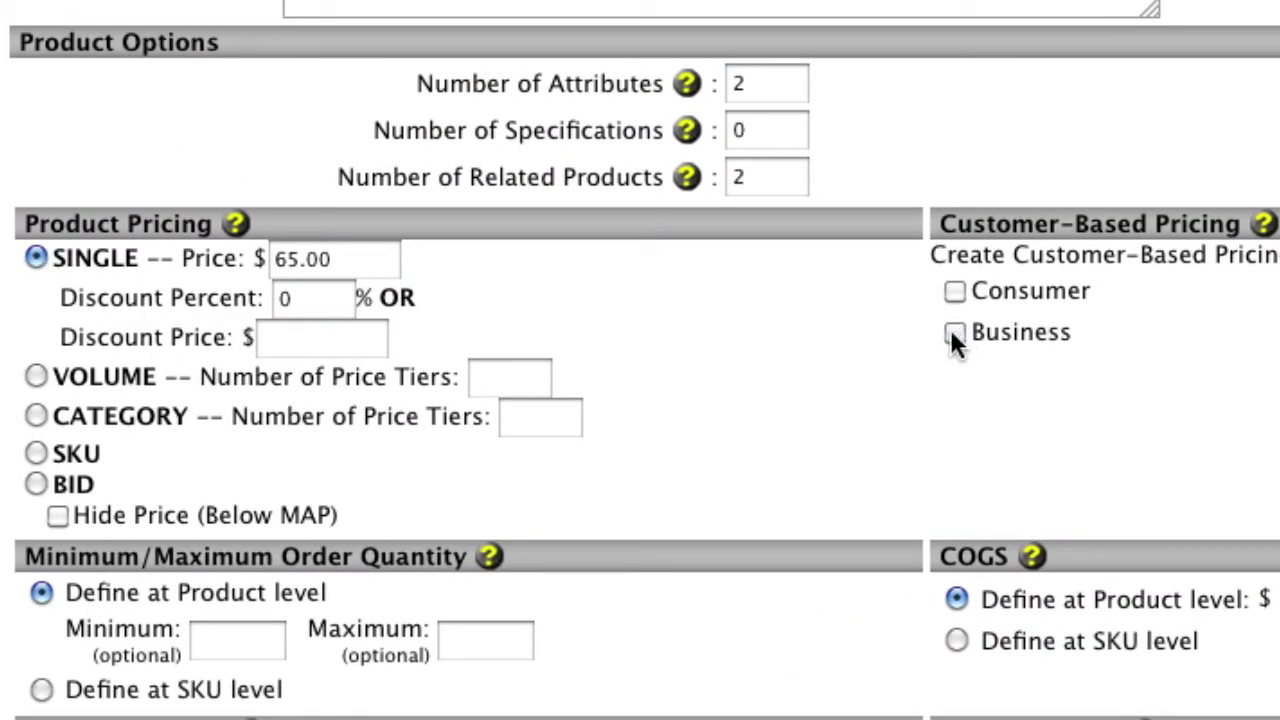
left_click(36, 453)
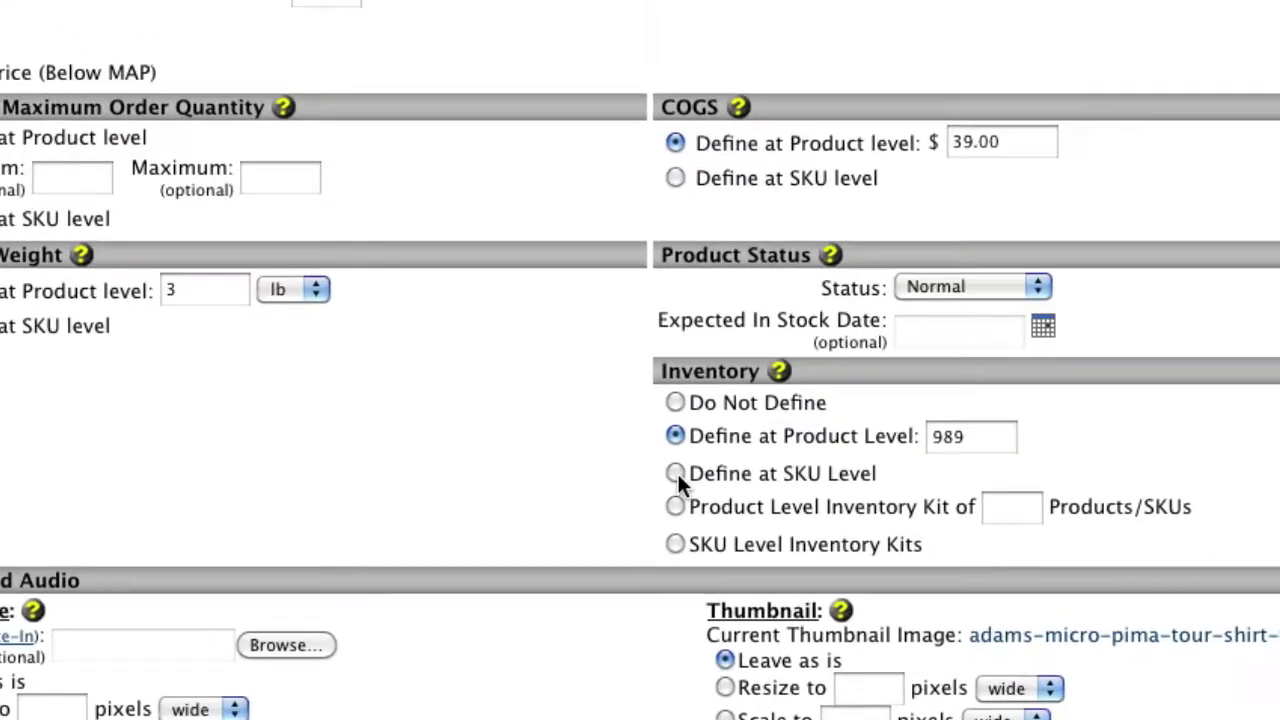
Step through the shirt's inventory options and set the inventory to SKU Level Inventory Kits.
left_click(674, 471)
left_click(425, 550)
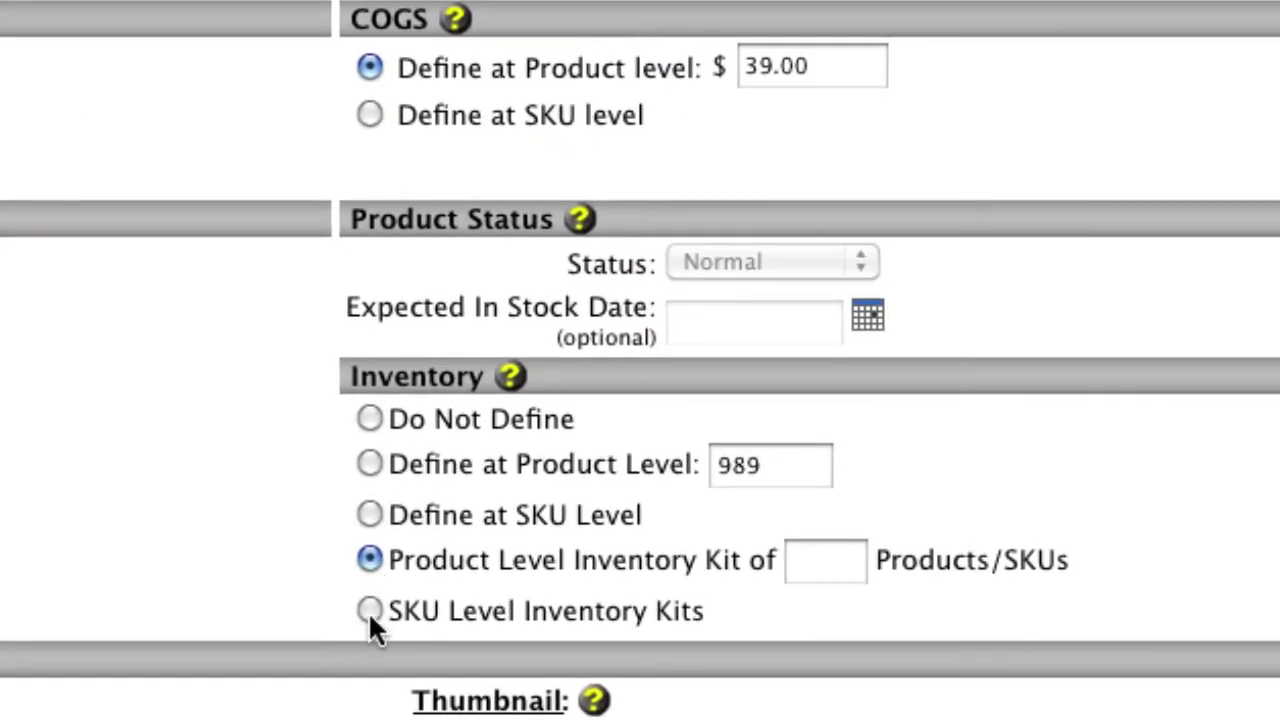
left_click(368, 611)
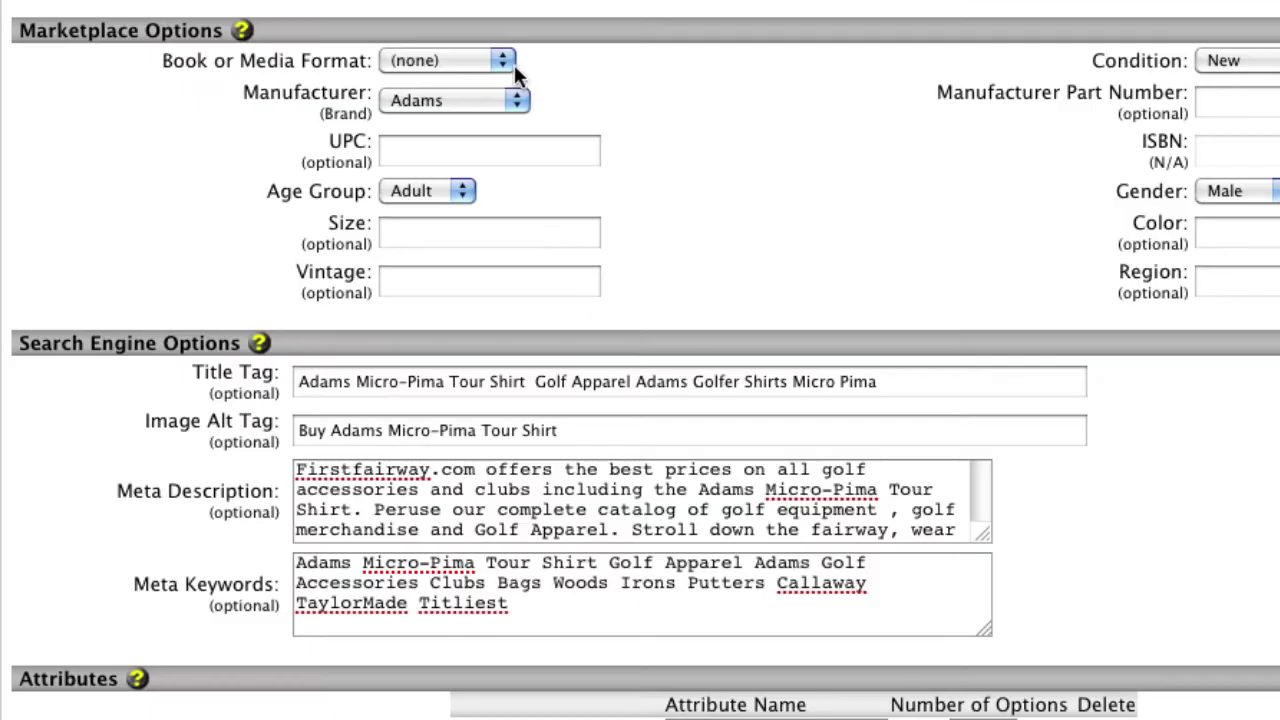
Look through the book or media format and manufacturer choices in the shirt's marketplace options.
left_click(509, 64)
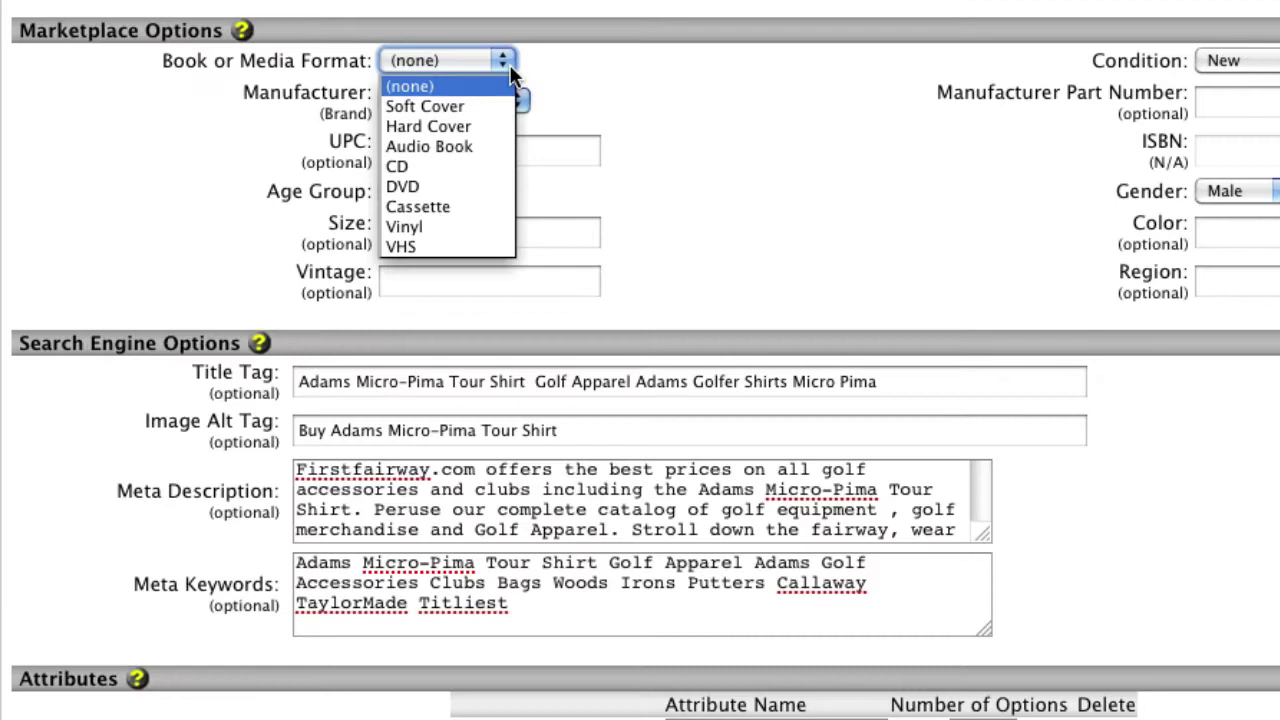
left_click(509, 64)
left_click(521, 104)
left_click(521, 104)
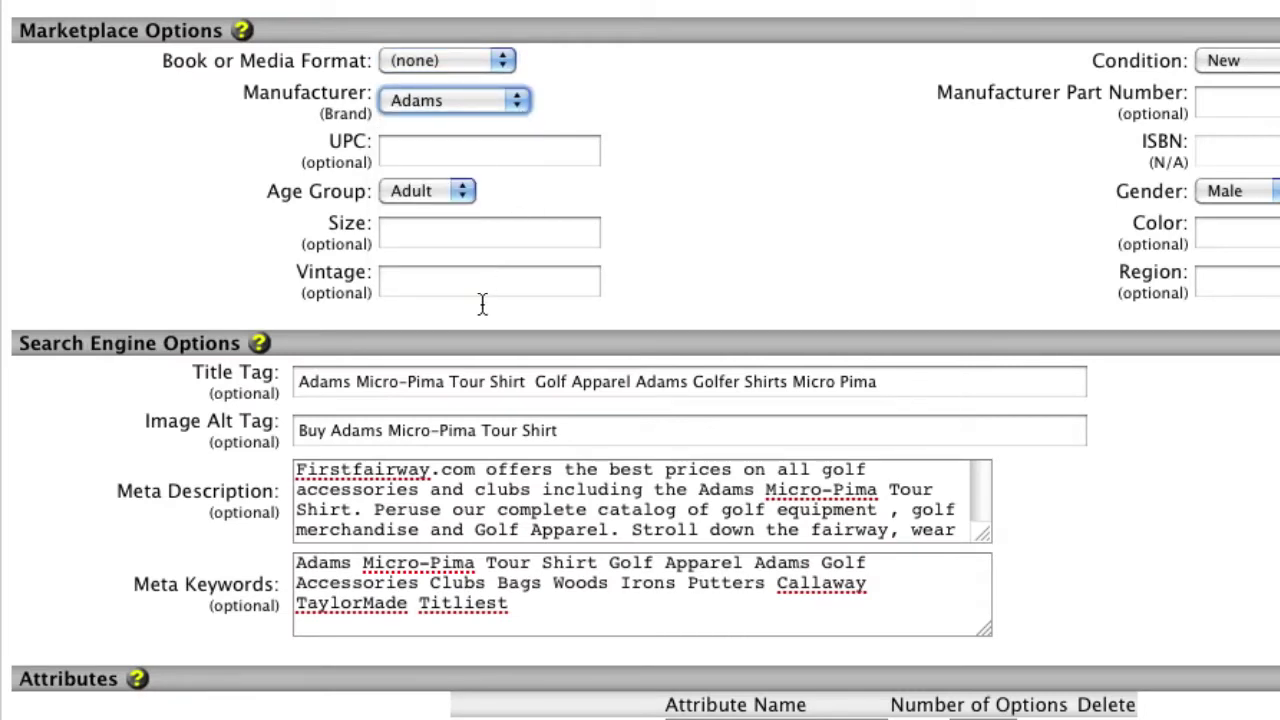
Examine the shirt's search engine options: title tag, meta description and meta keywords.
left_click(479, 386)
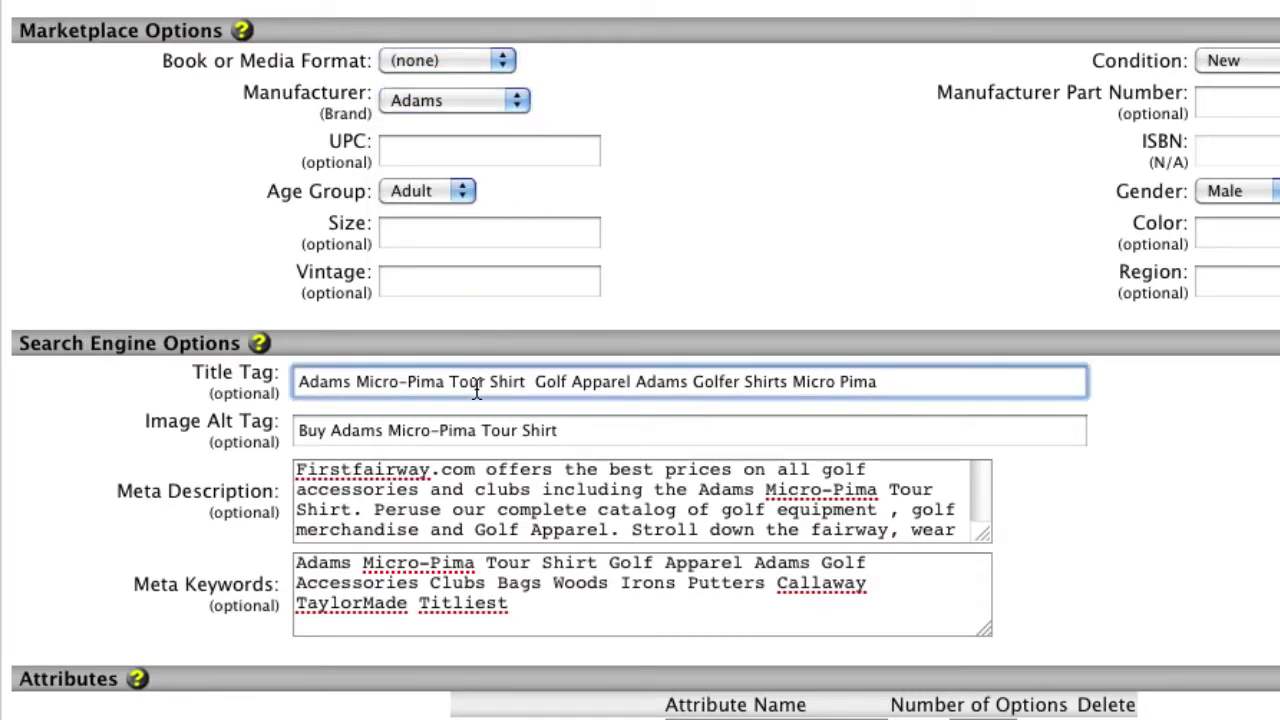
left_click(454, 468)
left_click(496, 583)
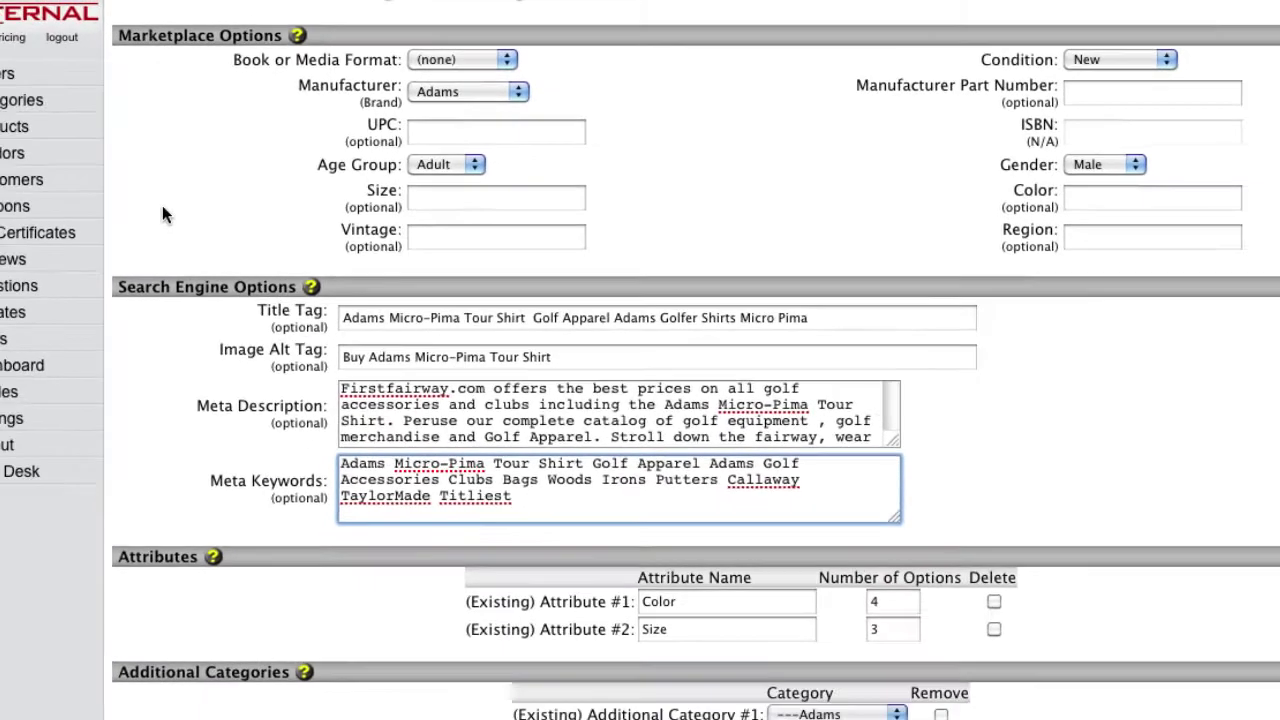
Open the product export tools and go through the marketplace exports from Shopzilla to TheFind, leaving TheFind (.txt) selected.
left_click(14, 126)
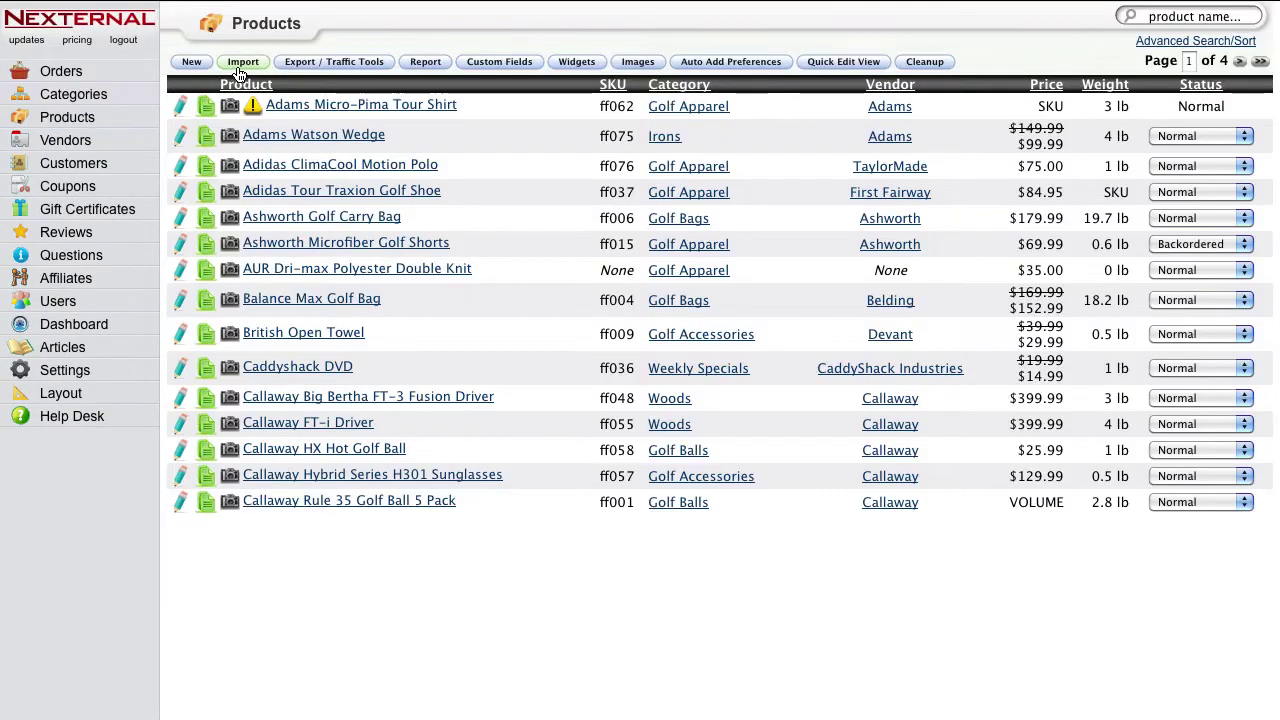
left_click(294, 64)
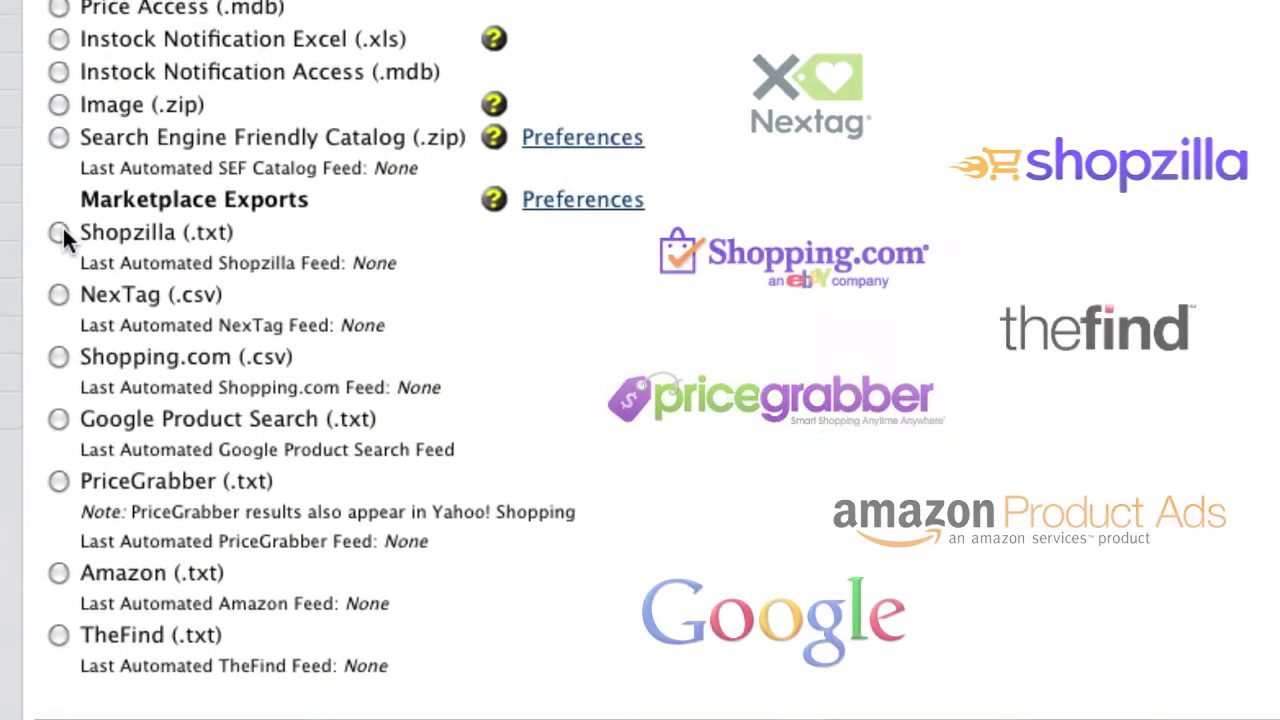
left_click(59, 232)
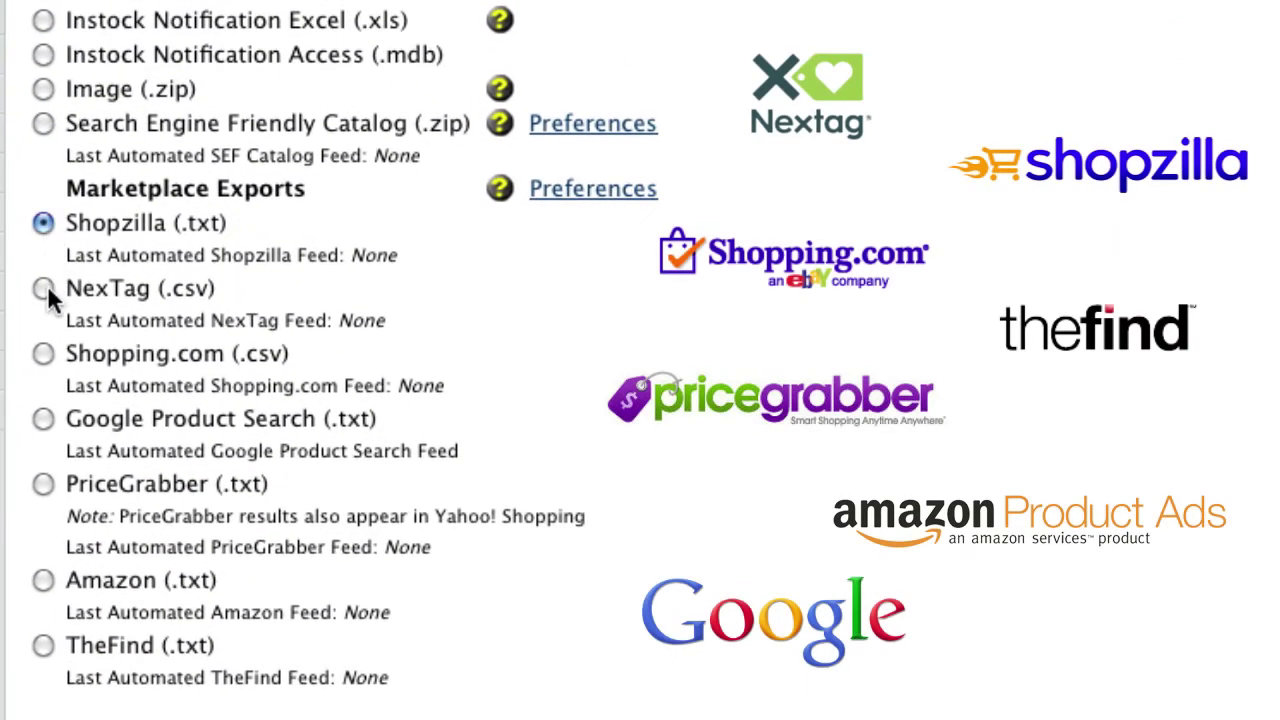
left_click(45, 288)
left_click(43, 356)
left_click(42, 420)
left_click(43, 485)
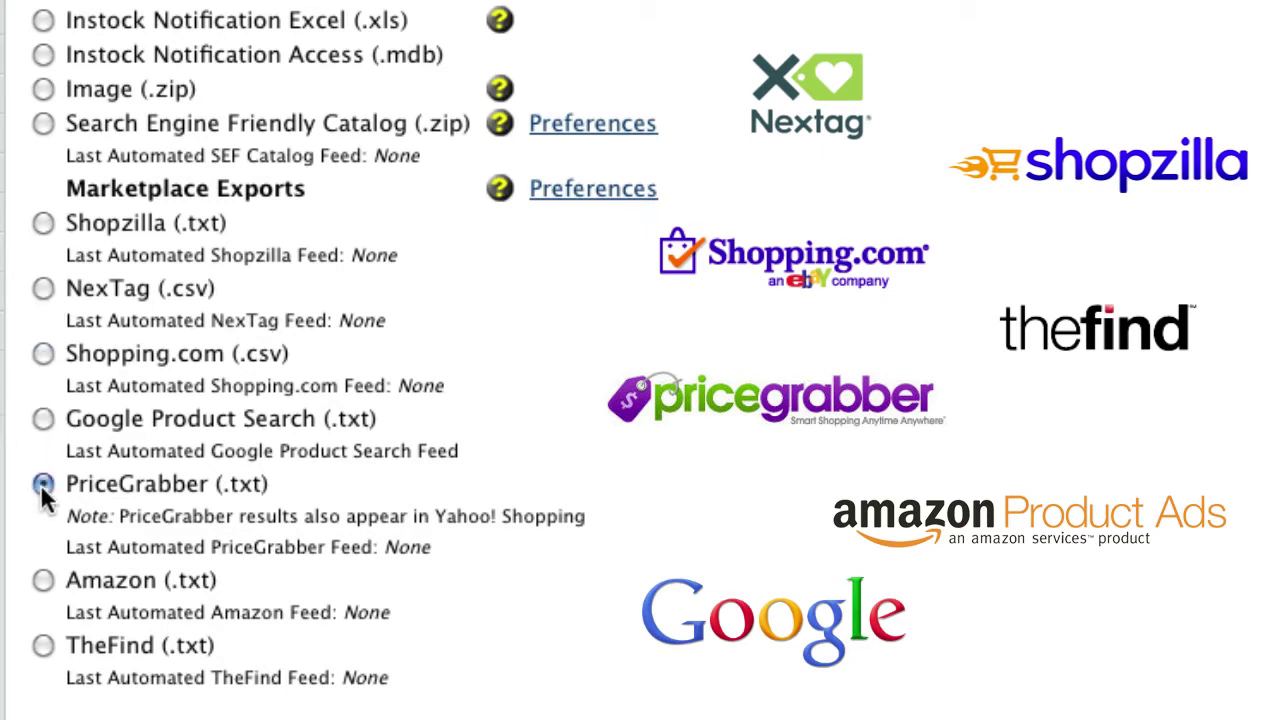
left_click(43, 582)
left_click(44, 647)
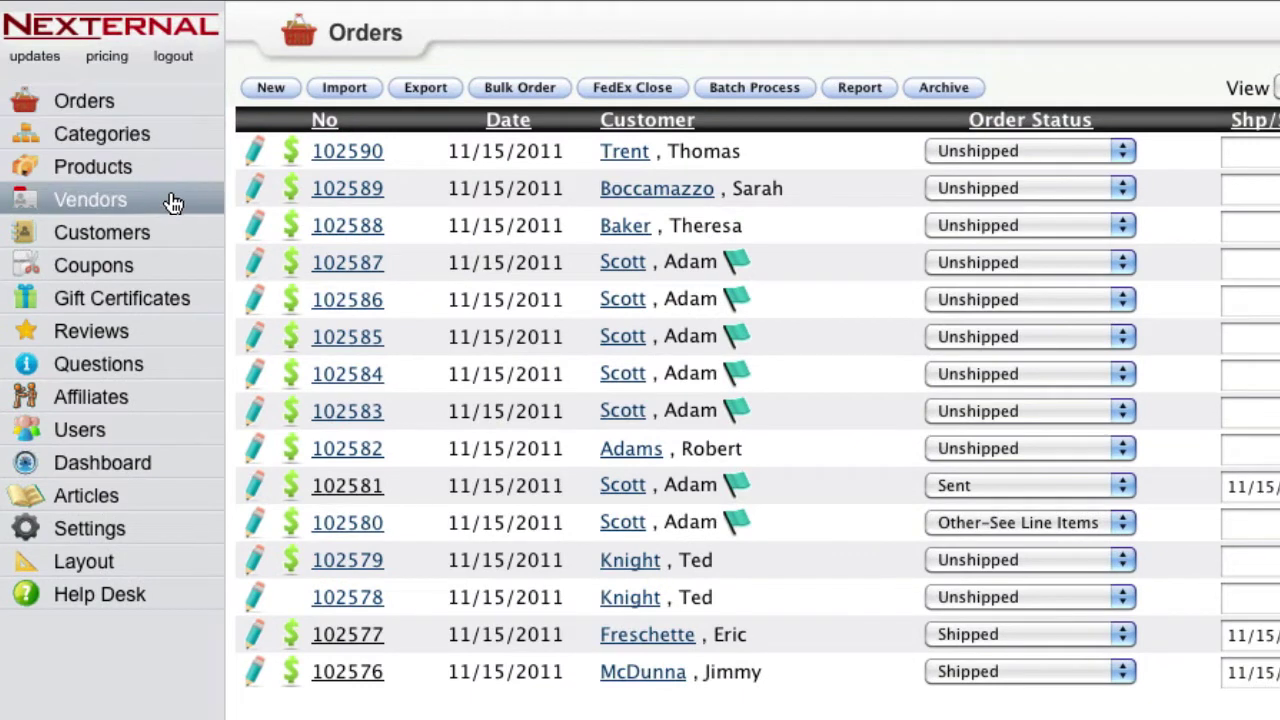
Open the customer import and go through its types, from Customer Import to Address Import and Credit Card Import.
left_click(167, 234)
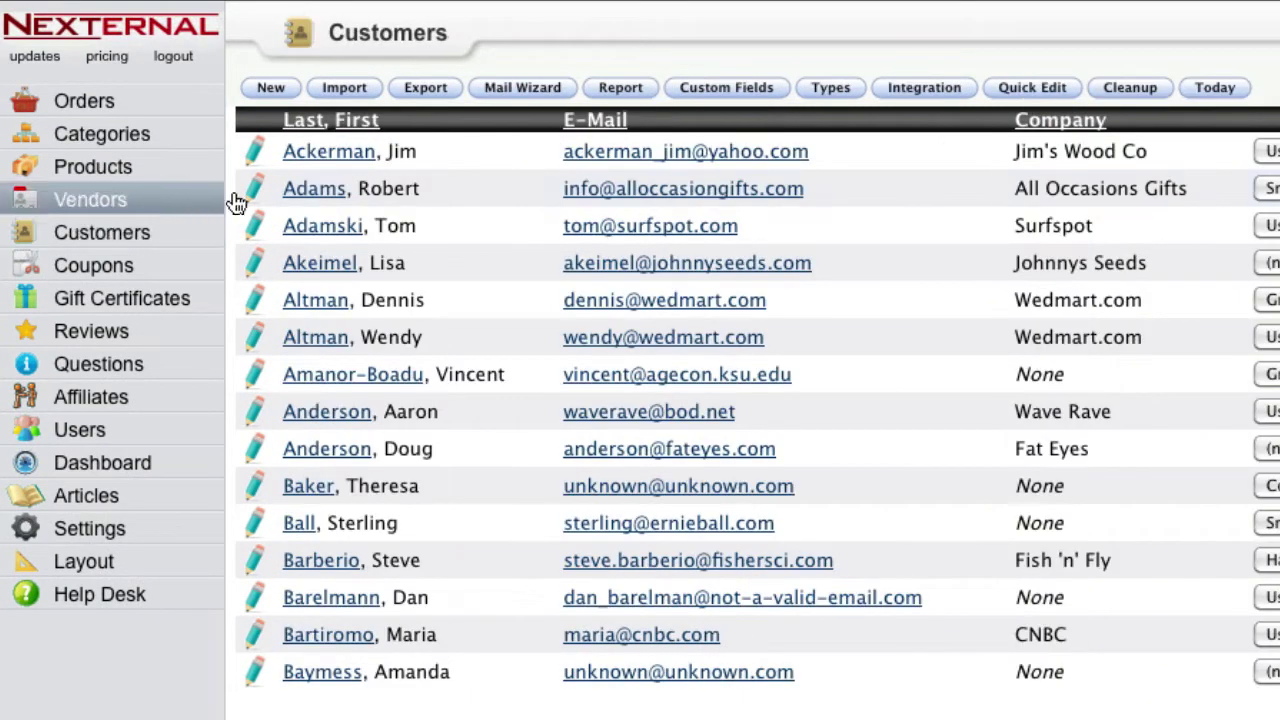
left_click(346, 90)
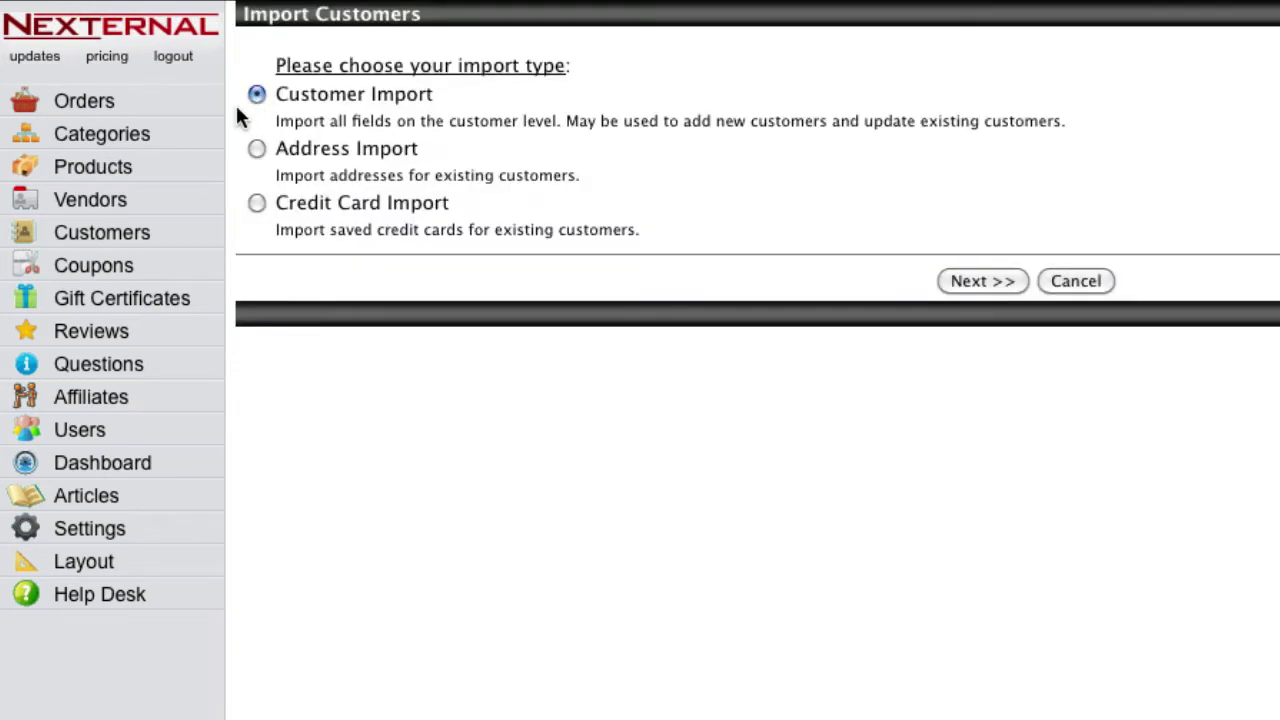
left_click(256, 150)
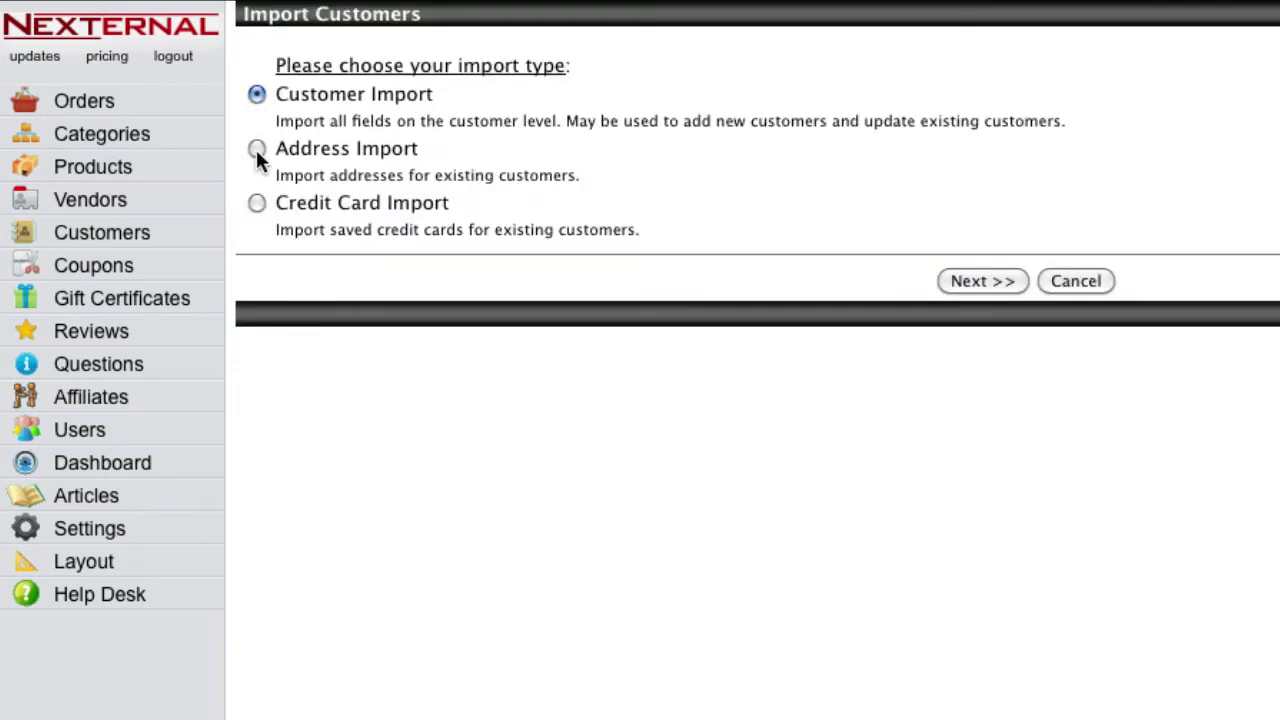
left_click(259, 202)
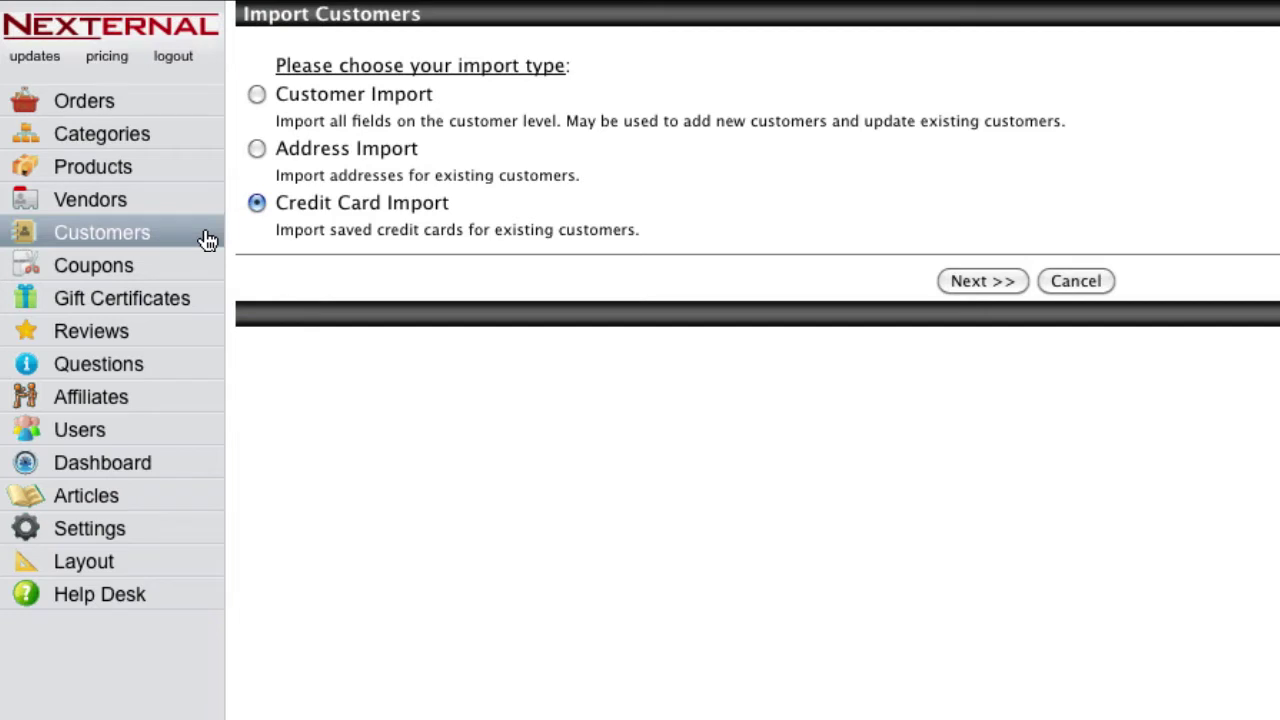
Search the customer list by the customer's last name and open the first matching customer's record.
left_click(207, 241)
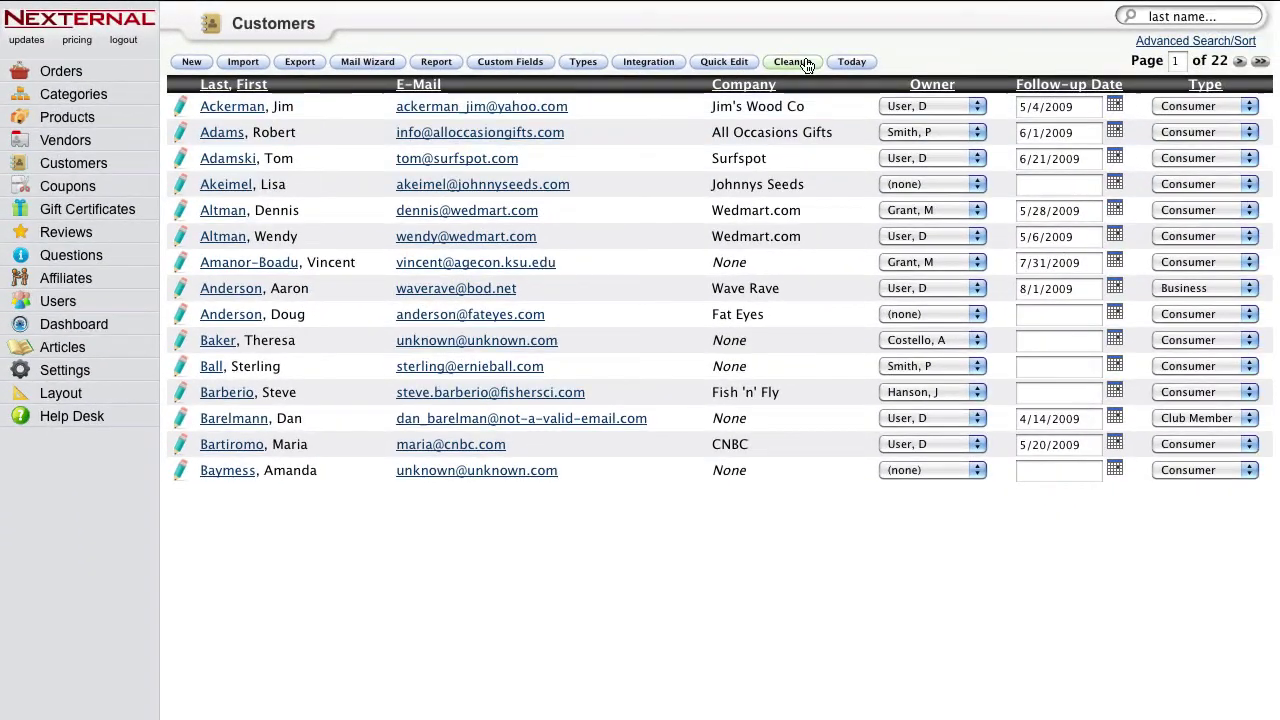
type("sc")
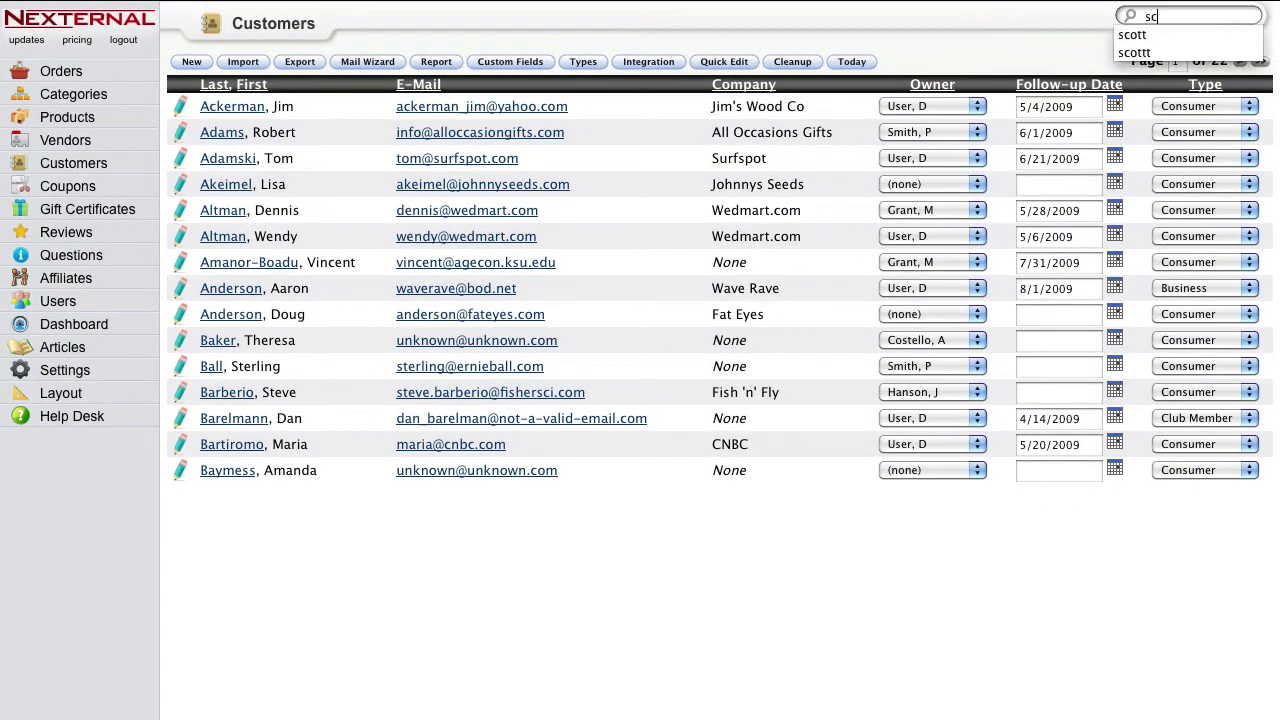
type("ott")
key("Return")
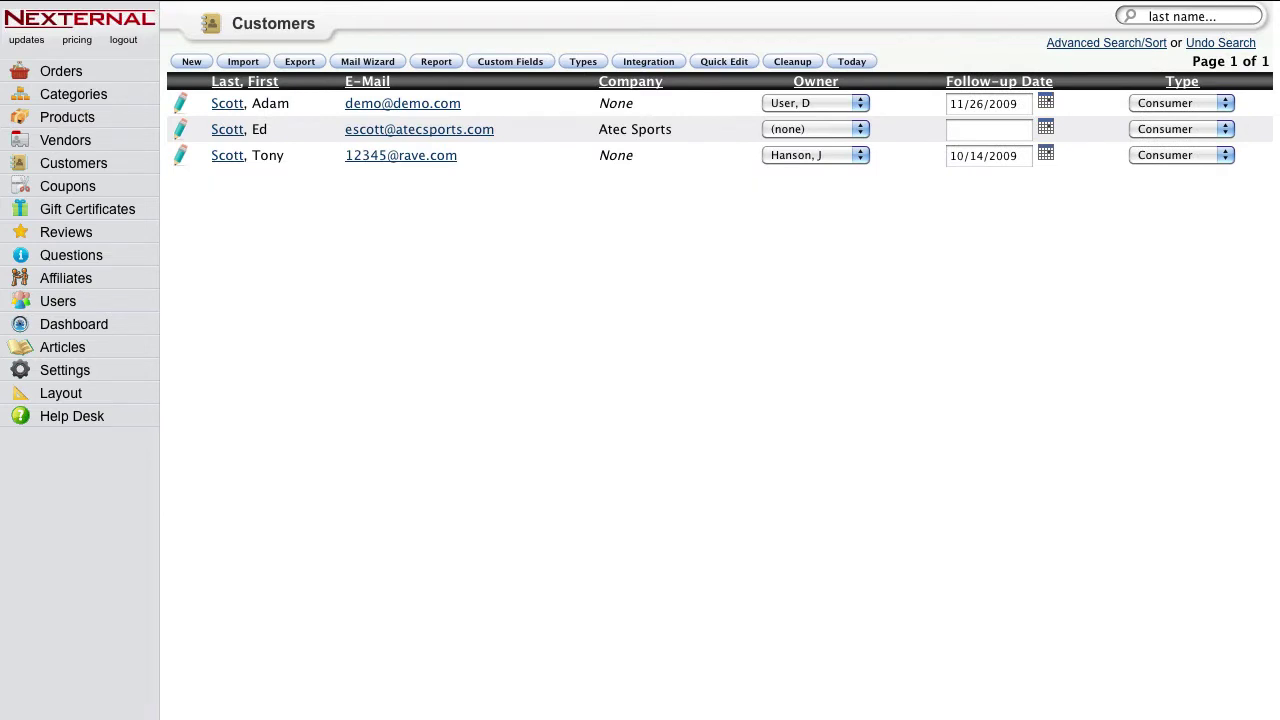
left_click(178, 103)
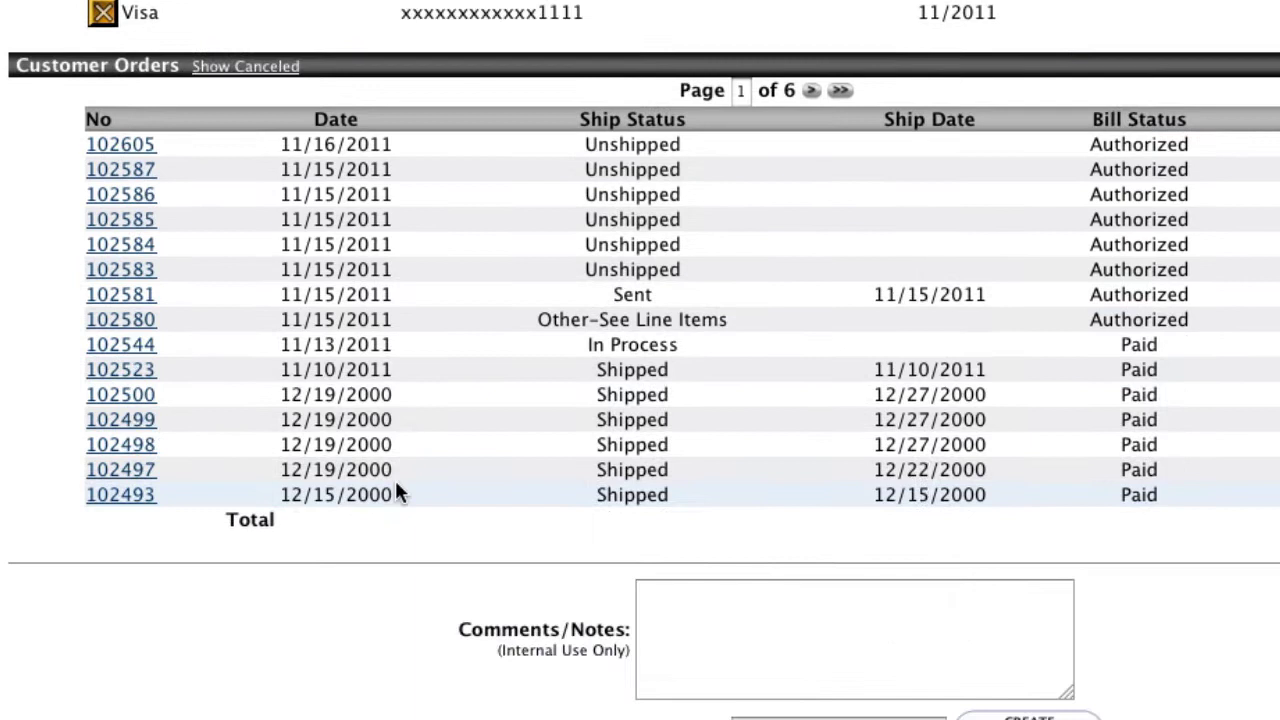
Enter the internal comment "This is a great customer!" below the customer's order history.
scroll(410, 470, "down", 5)
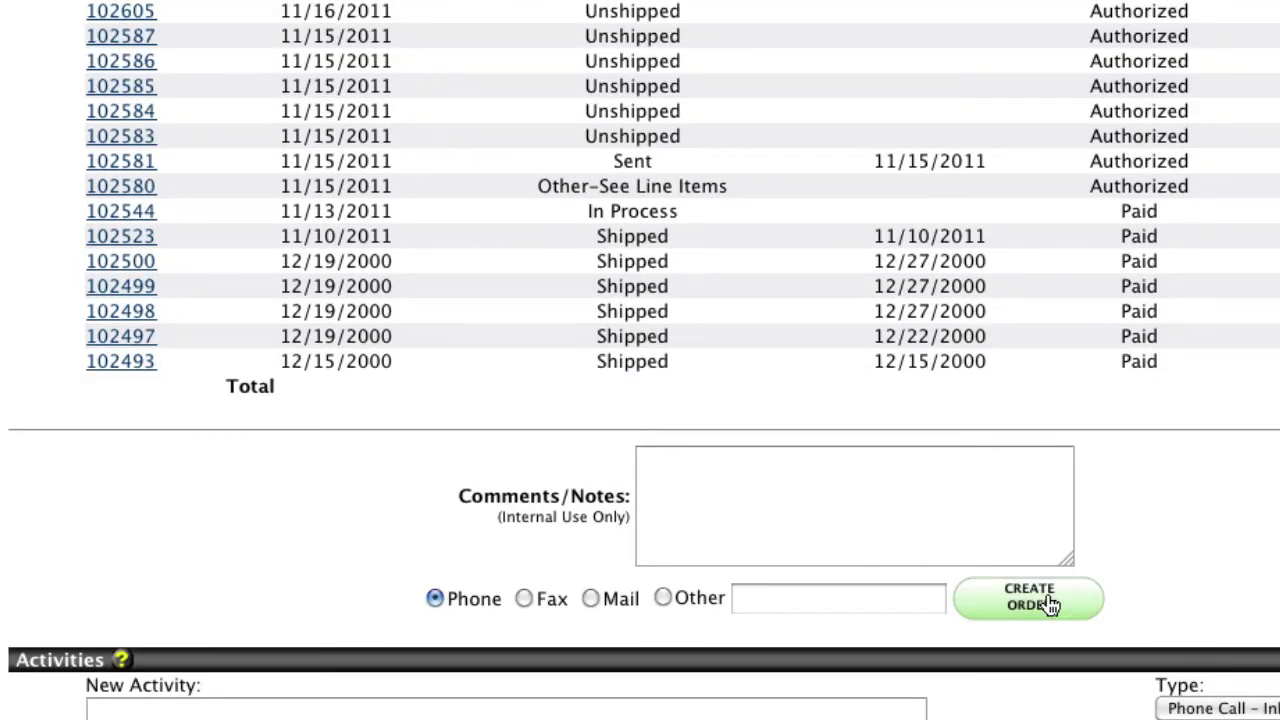
left_click(763, 524)
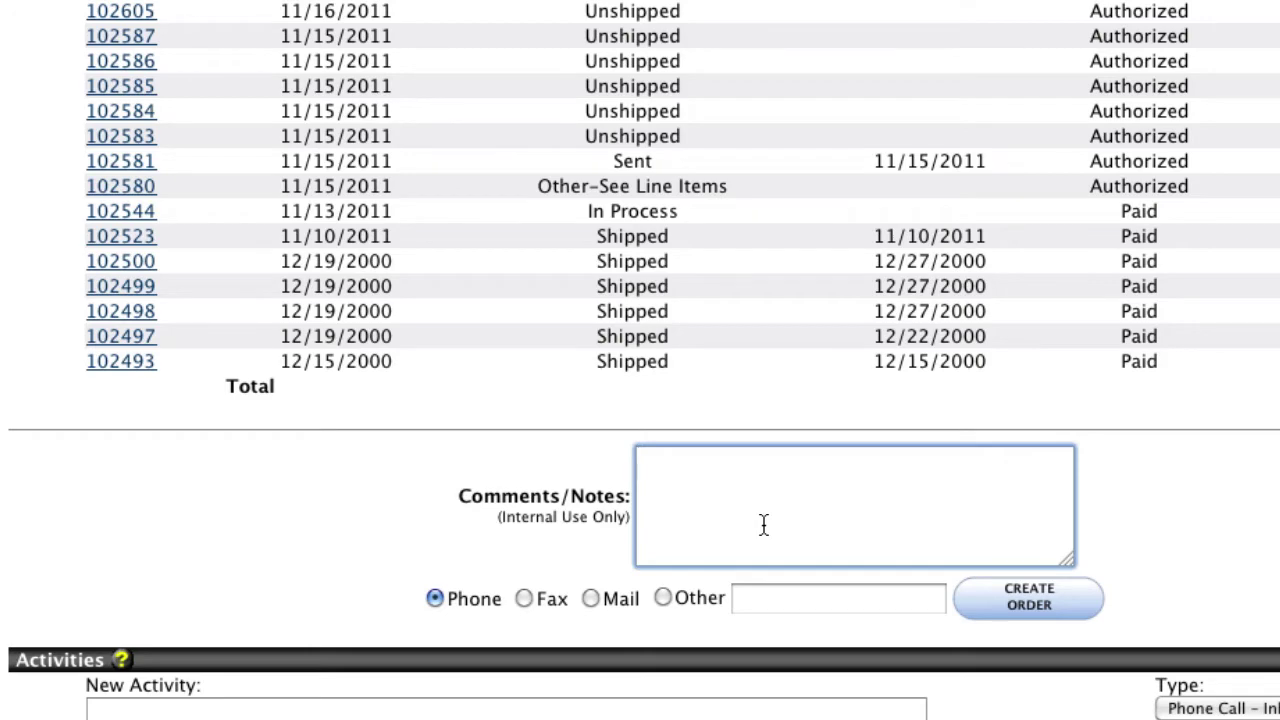
type("This is a great customer!")
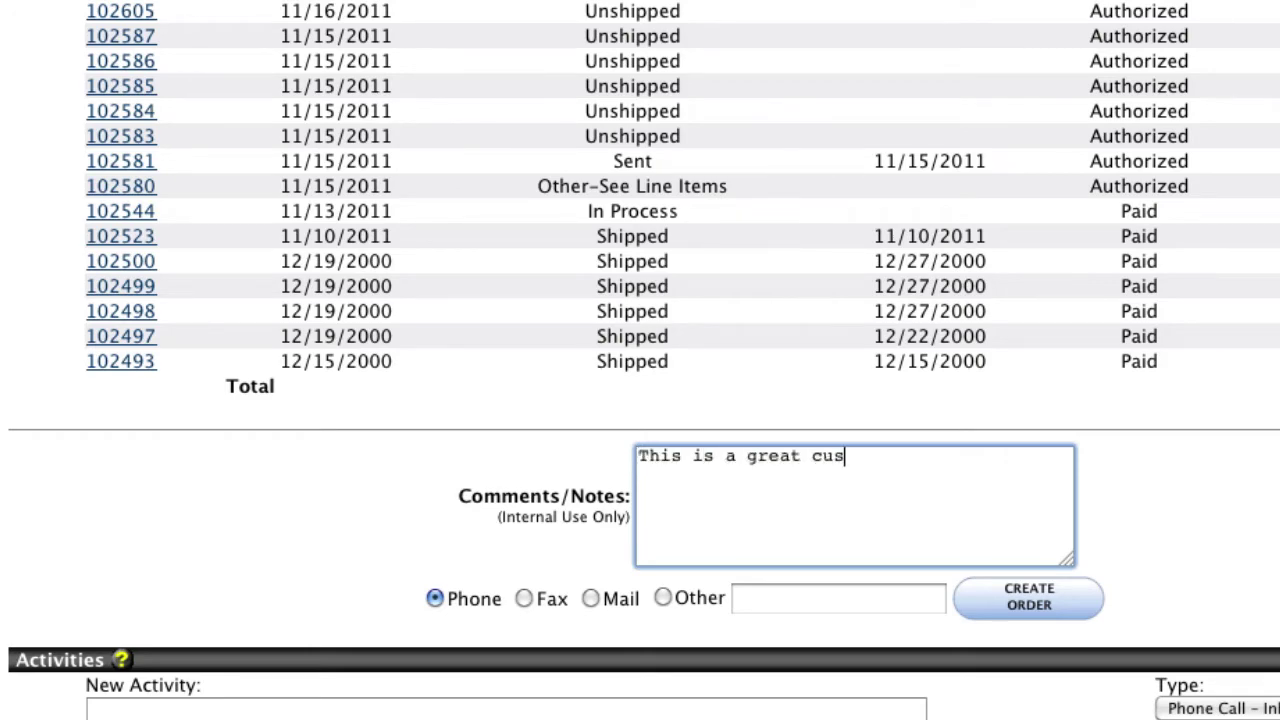
Note in a new activity that the customer called asking about a new shirt not in stock yet, and set the follow-up date to November 17, 2011.
scroll(917, 411, "down", 3)
left_click(826, 559)
type("Adam cal")
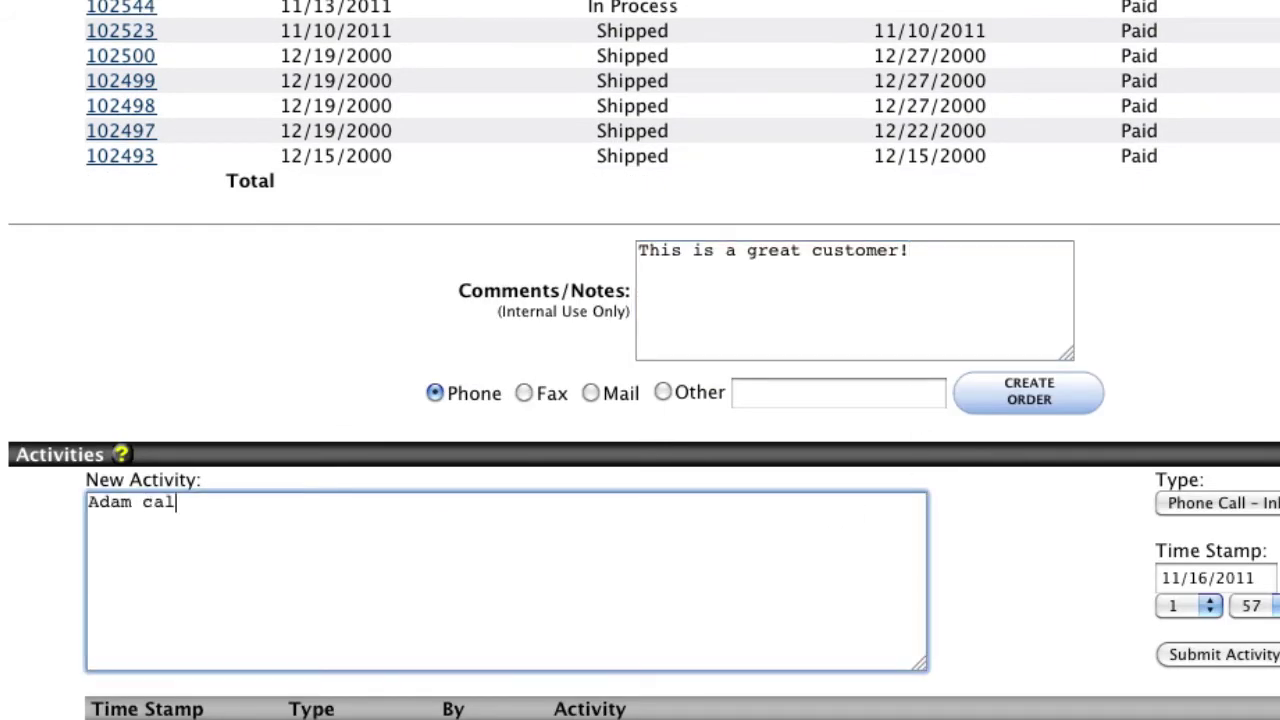
type("led asking about a new shirt we do not have in stoc")
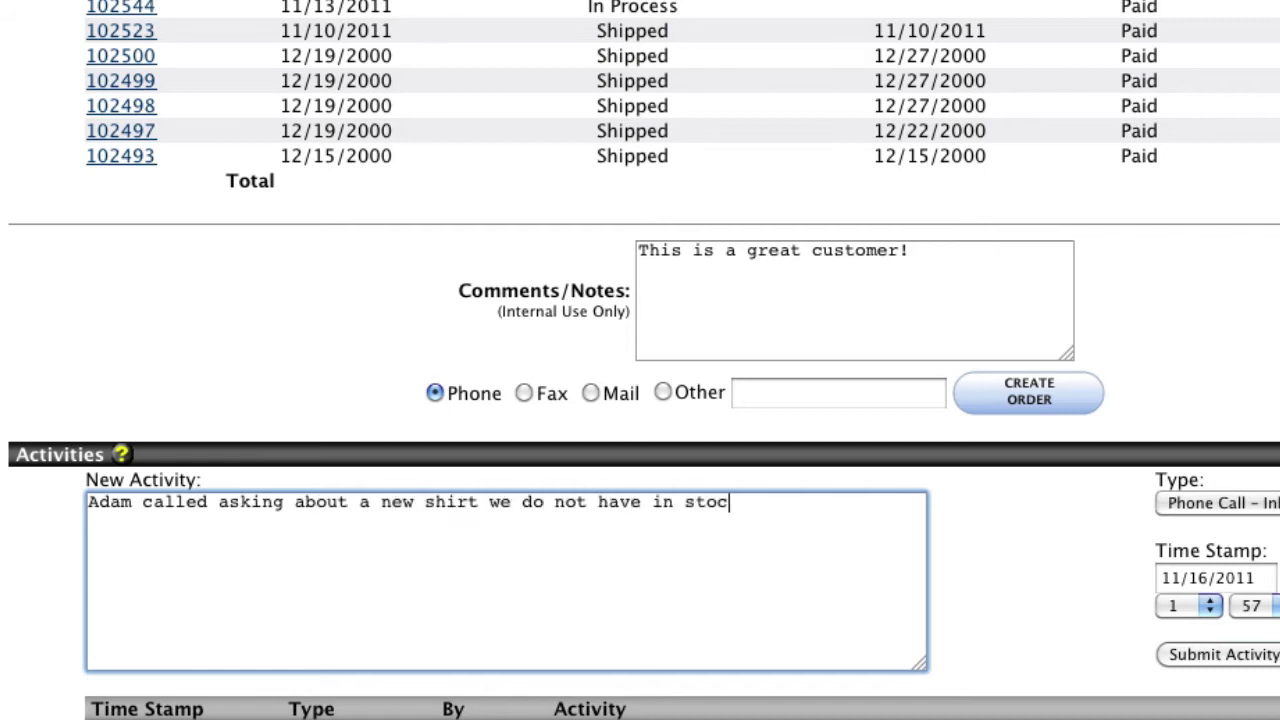
type("k yet.")
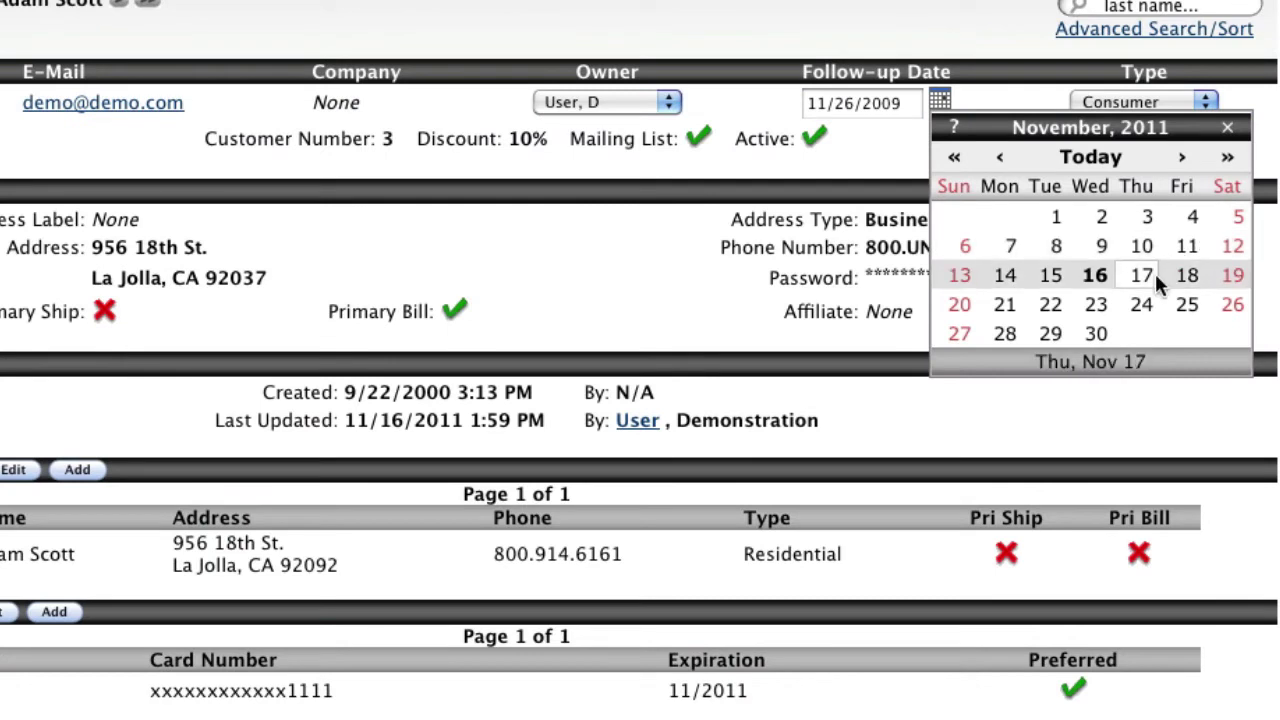
left_click(1145, 276)
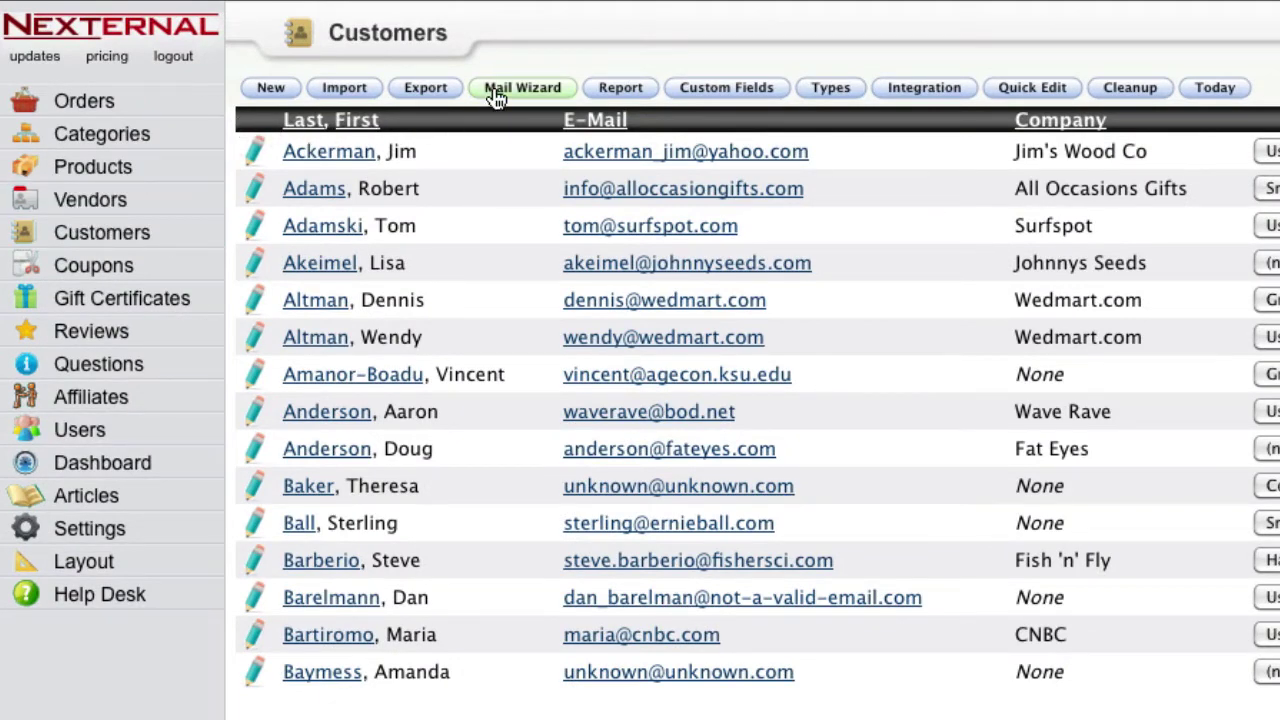
Start a Bulk E-Mail mailing in the Mail Wizard and set its contact criteria to Search Results with Order History Search.
left_click(496, 92)
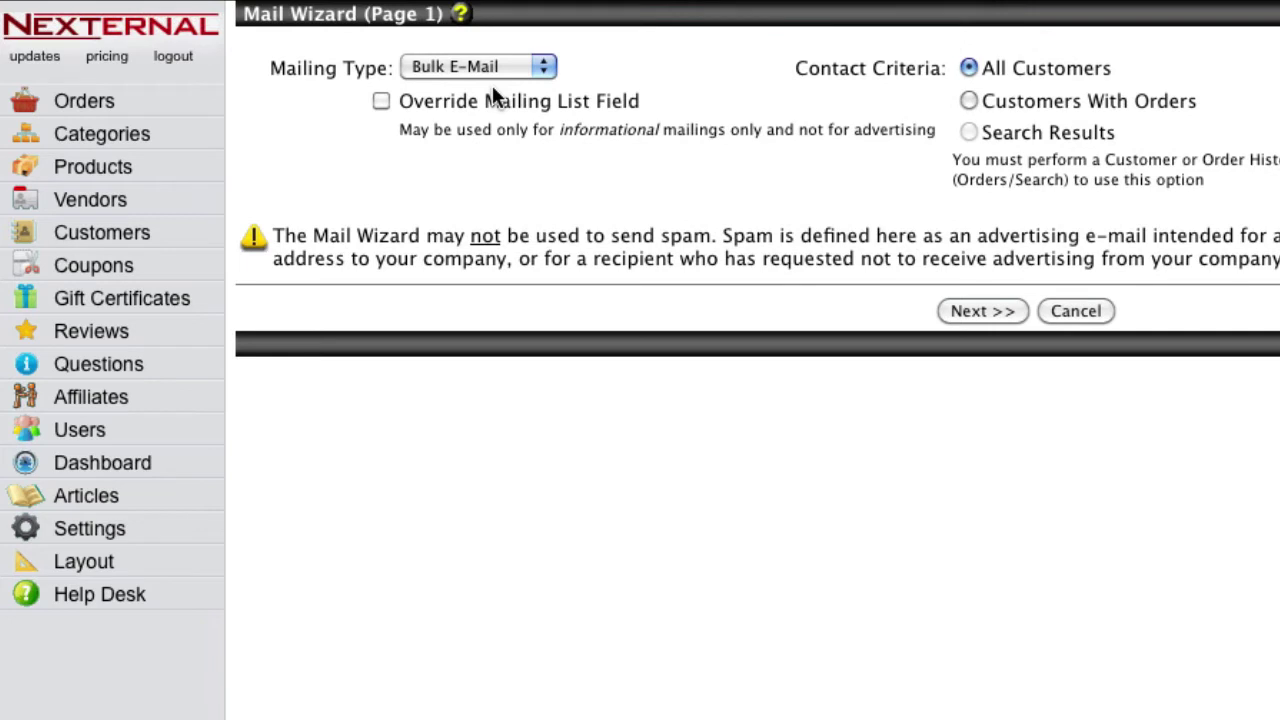
left_click(493, 62)
left_click(493, 62)
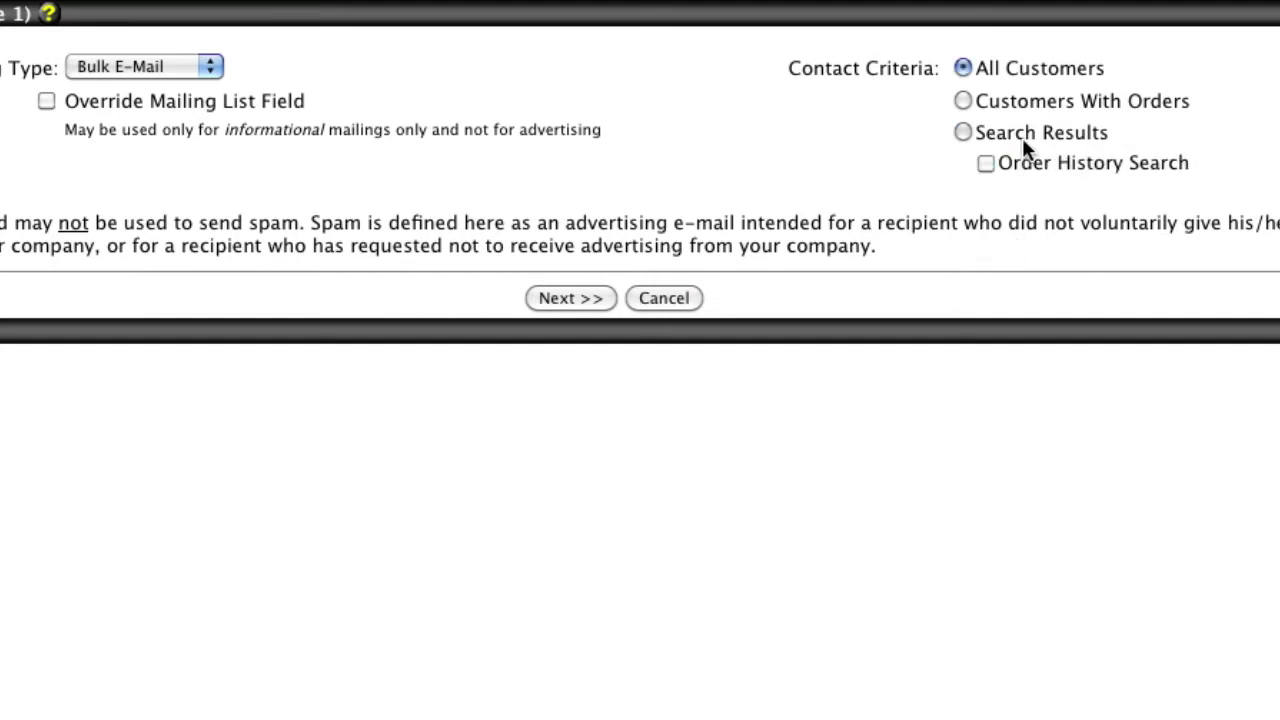
left_click(1022, 136)
left_click(1048, 168)
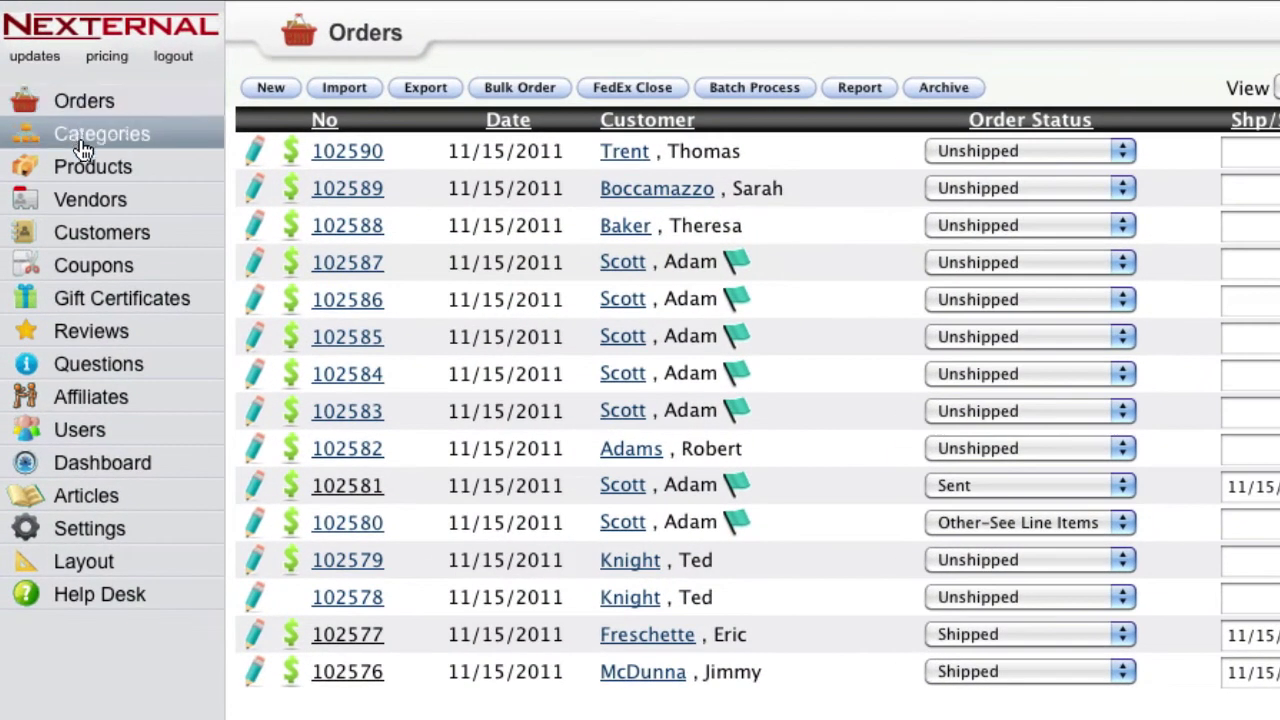
Open the store settings and review the sections from Ship From Addresses and Compatible Software through Shipping, Billing Options and Boolean Options.
left_click(124, 535)
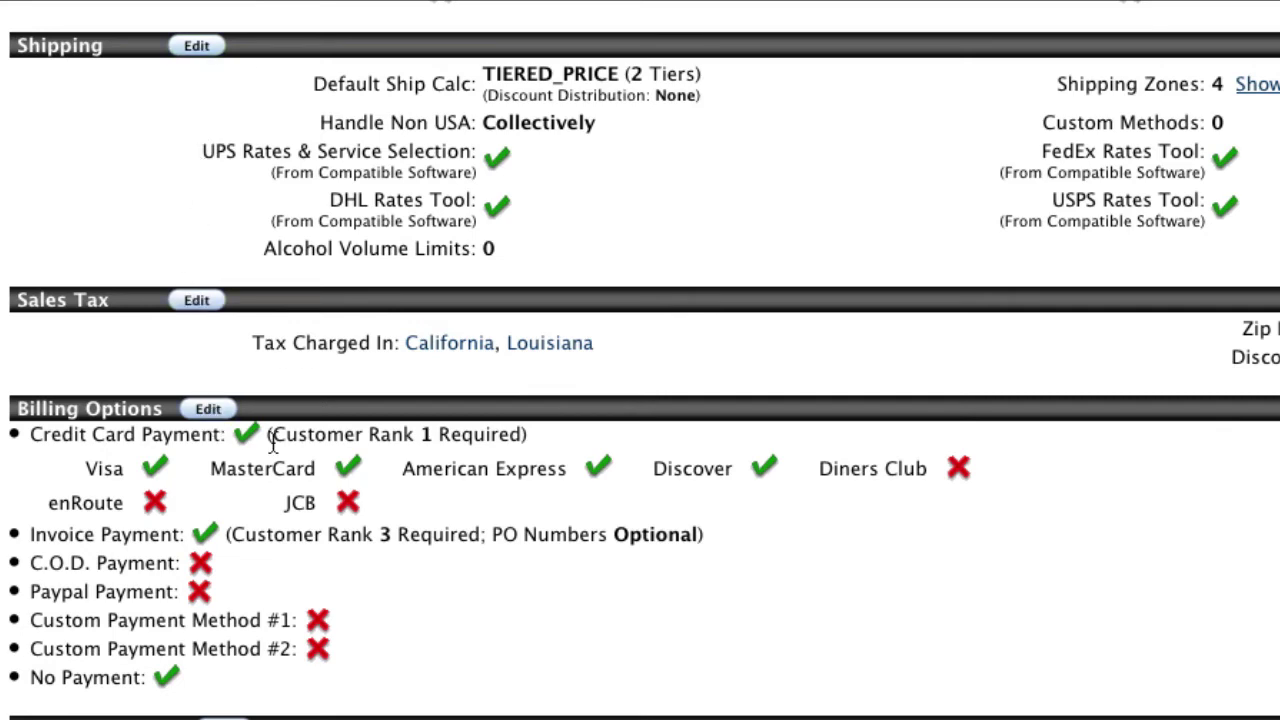
scroll(272, 443, "up", 10)
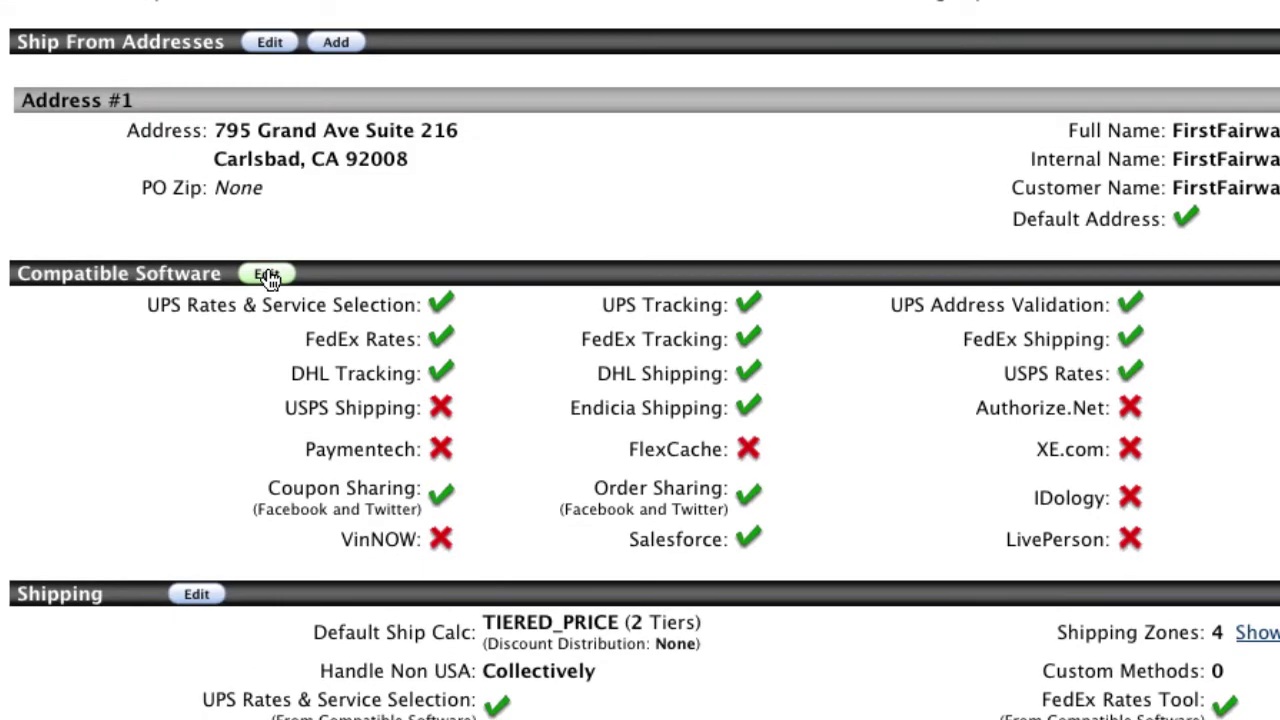
scroll(689, 548, "down", 8)
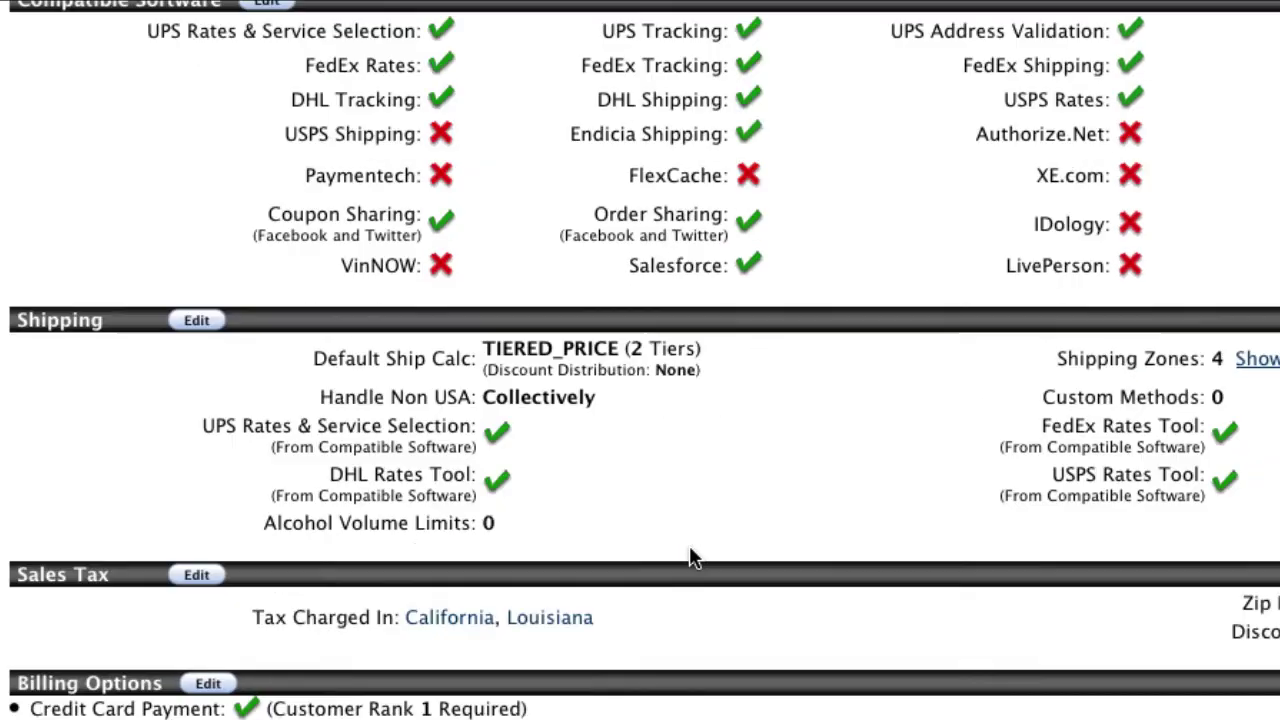
scroll(695, 557, "down", 16)
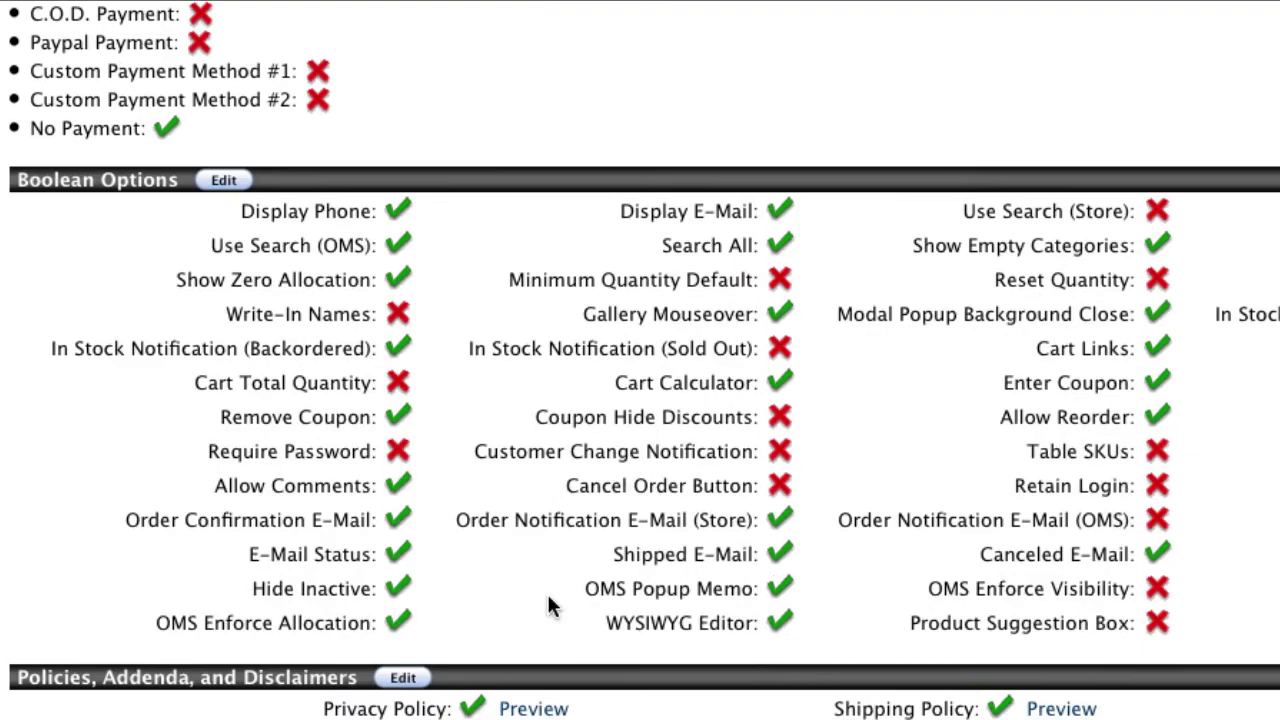
scroll(593, 604, "down", 6)
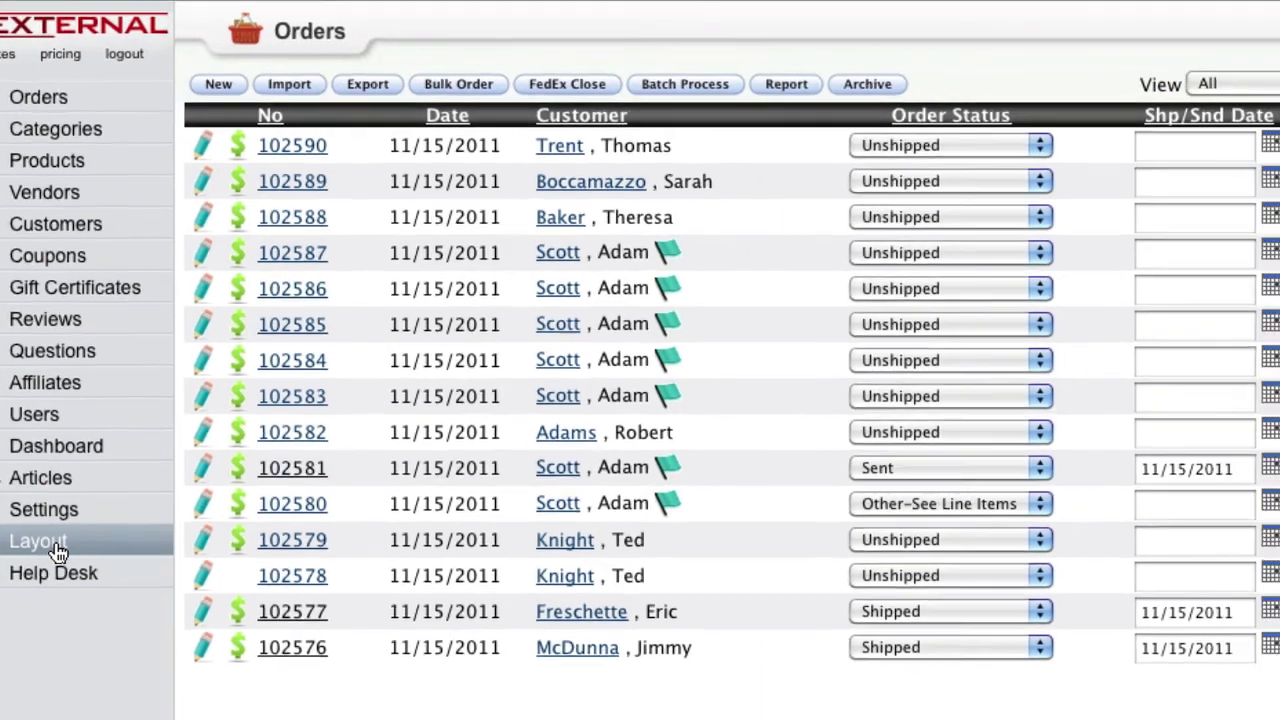
Open the live store layout and review its general layout, labels, cart layout, buttons and advanced layout sections.
left_click(105, 573)
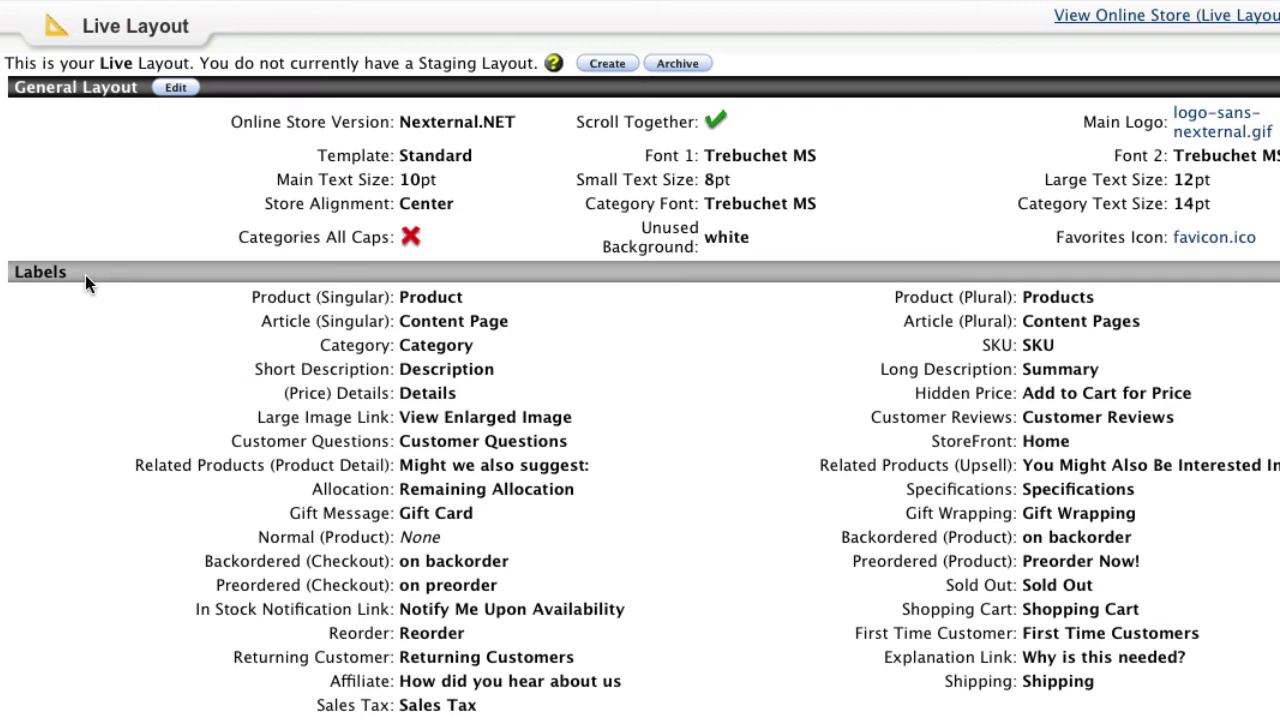
scroll(85, 275, "down", 15)
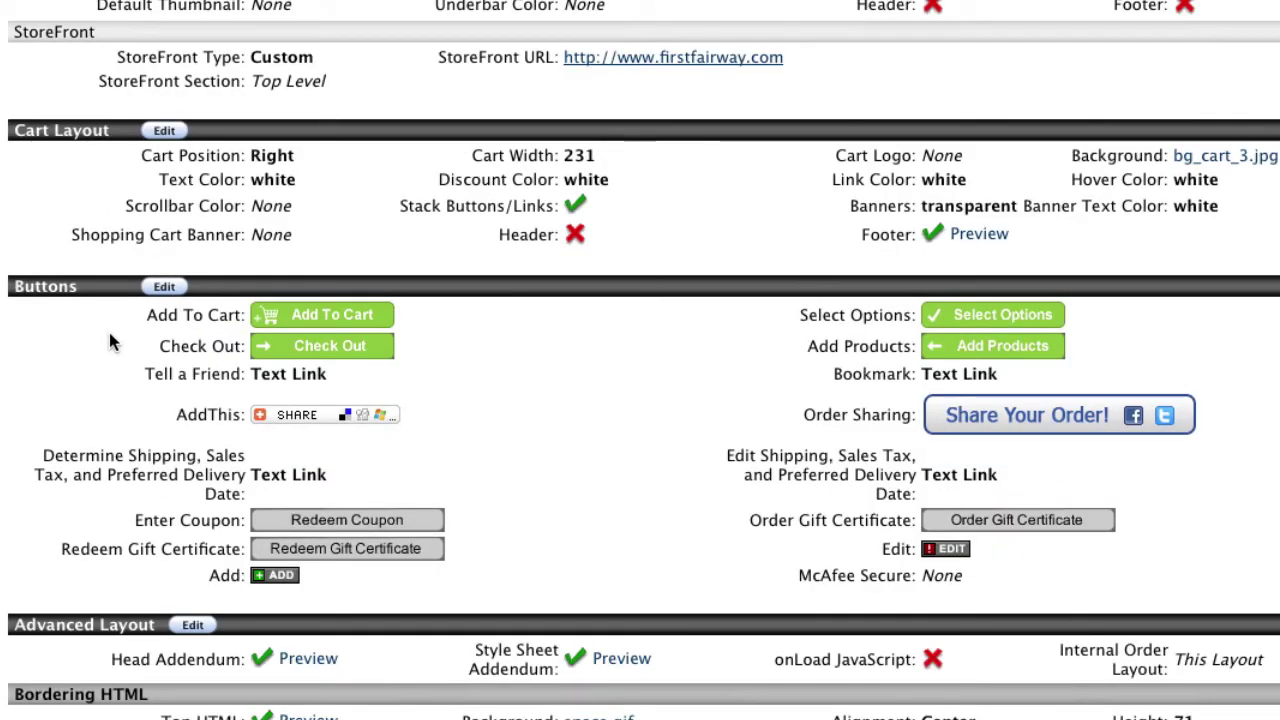
scroll(110, 336, "down", 3)
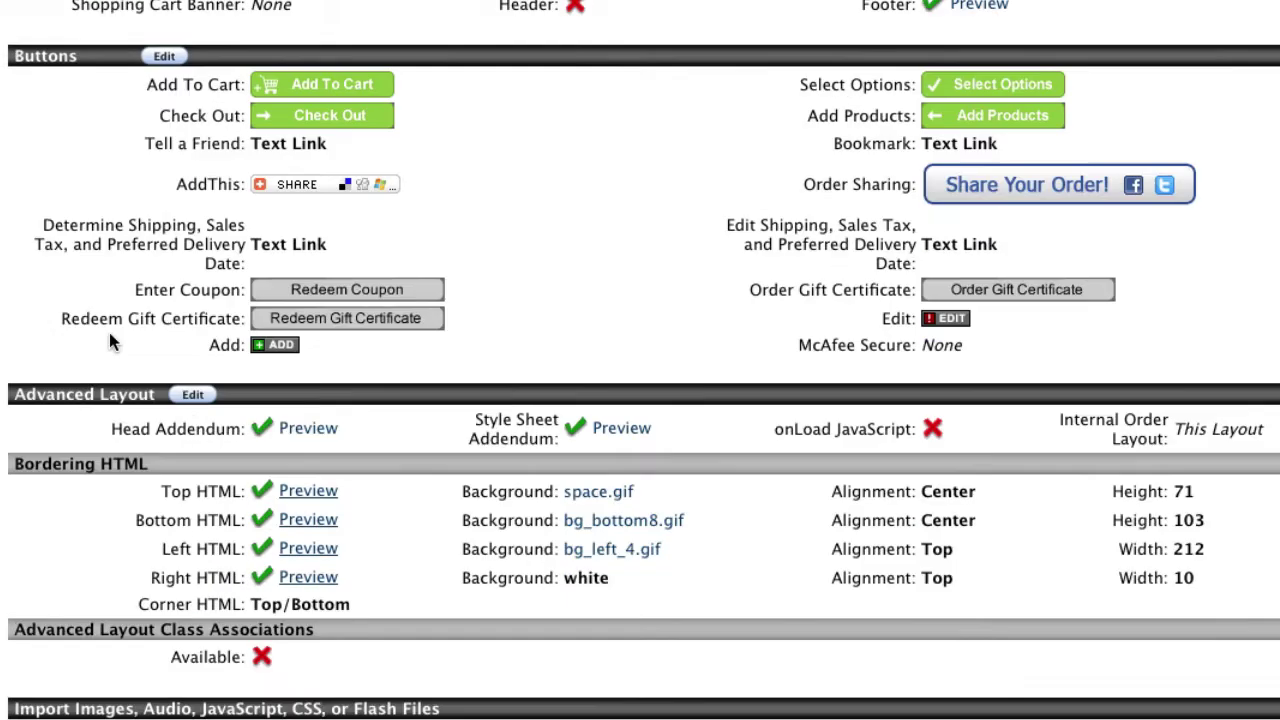
Open the Advanced Layout for editing and examine the Bordering HTML settings for the store's top, bottom and left borders.
left_click(190, 396)
scroll(186, 400, "down", 5)
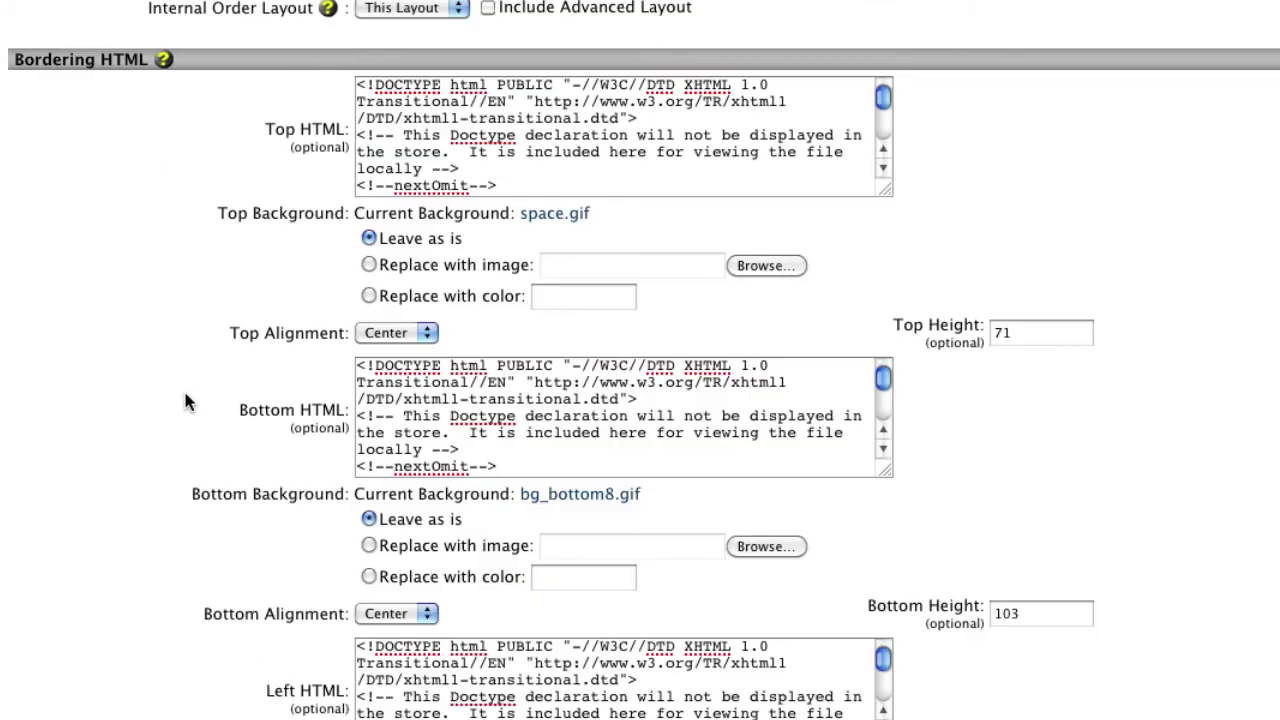
scroll(185, 402, "down", 3)
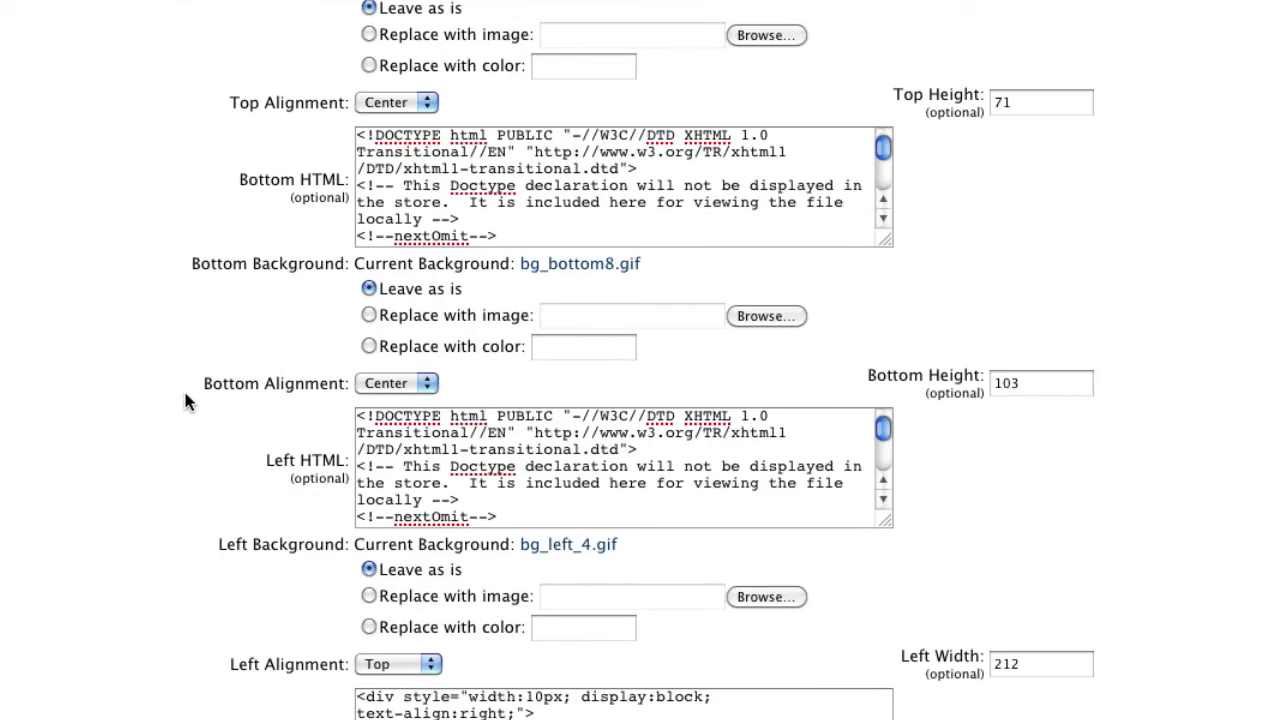